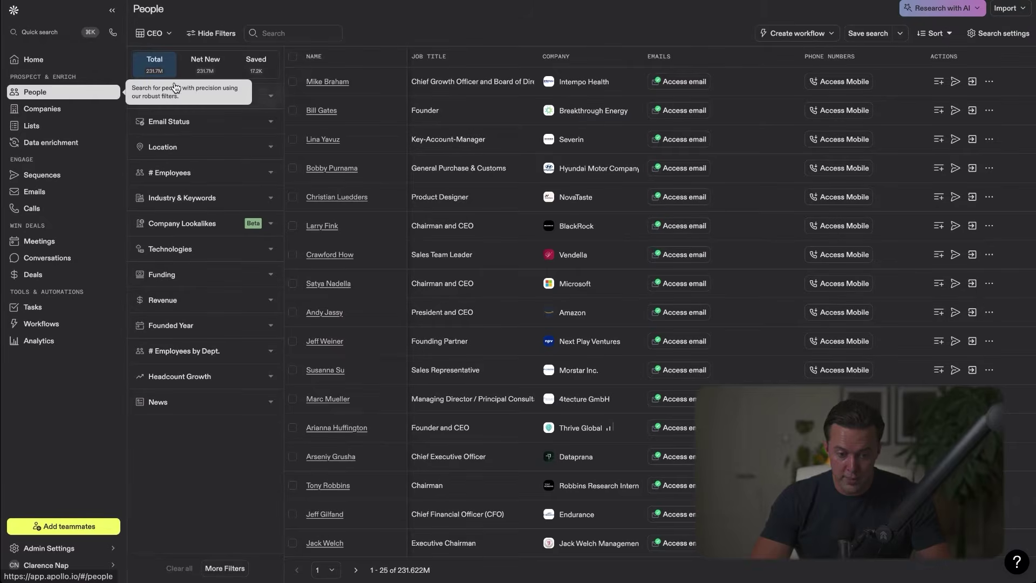
# - Filter the people search to include the job title "ceo"
pyautogui.click(266, 99)
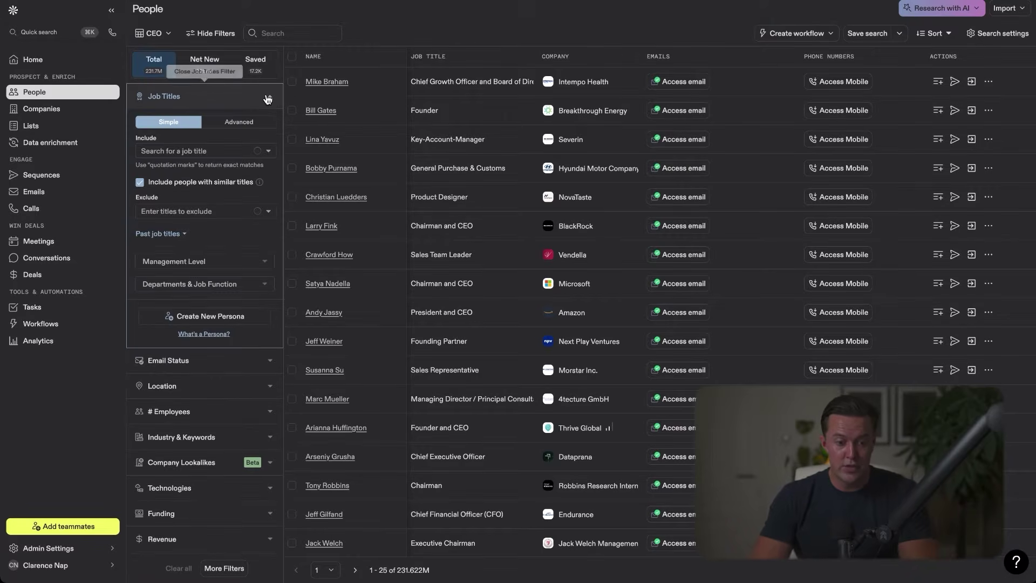
pyautogui.click(190, 154)
pyautogui.write('ceo')
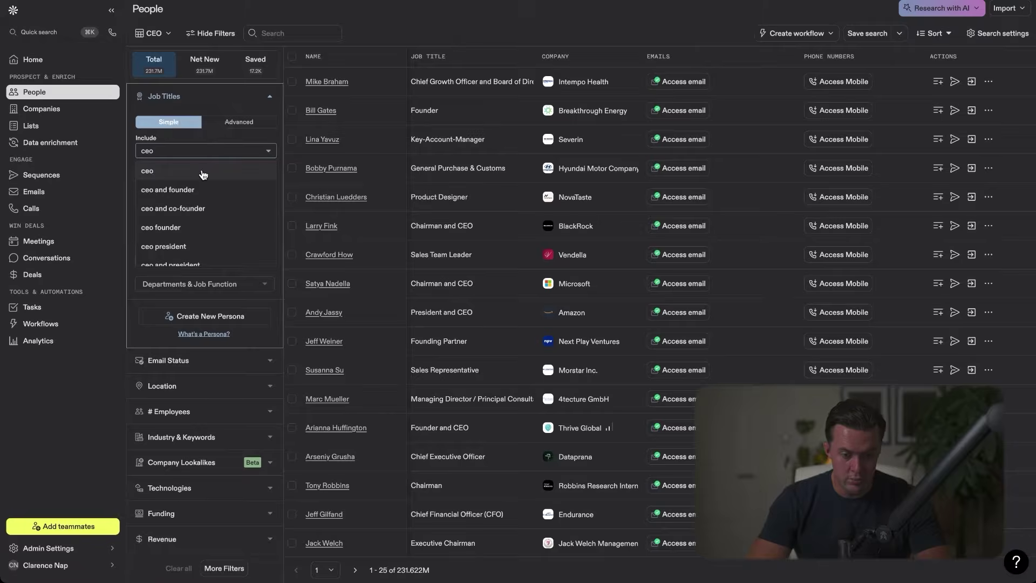
pyautogui.click(203, 170)
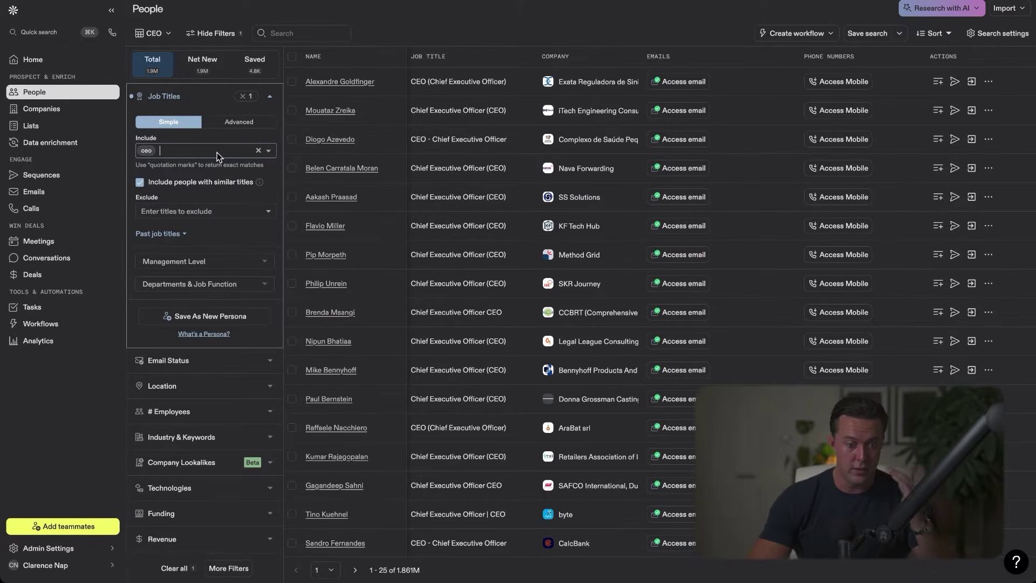
pyautogui.click(151, 190)
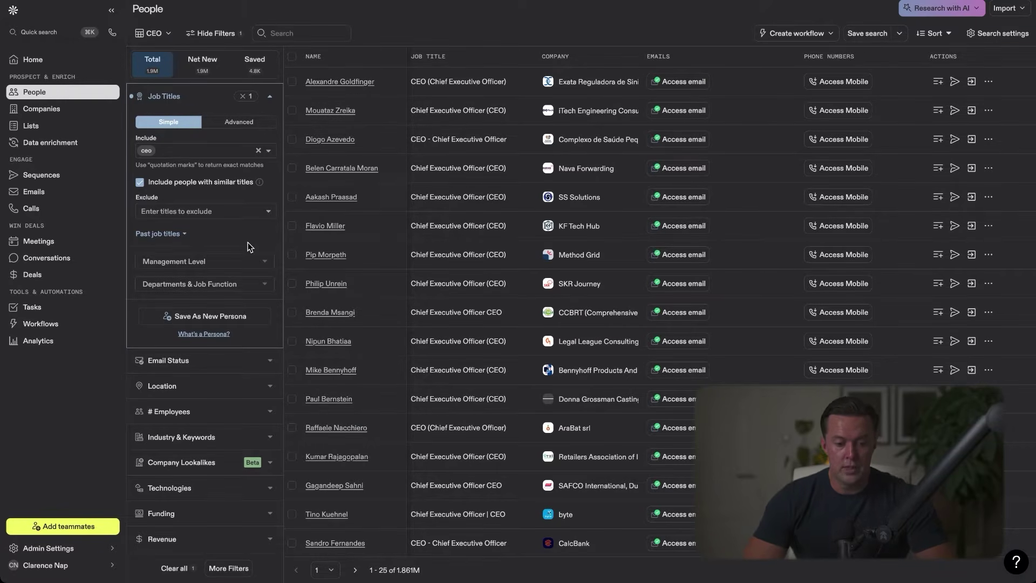
# - Look through the department and management level options of the job title filter, and collapse the filter
pyautogui.click(264, 285)
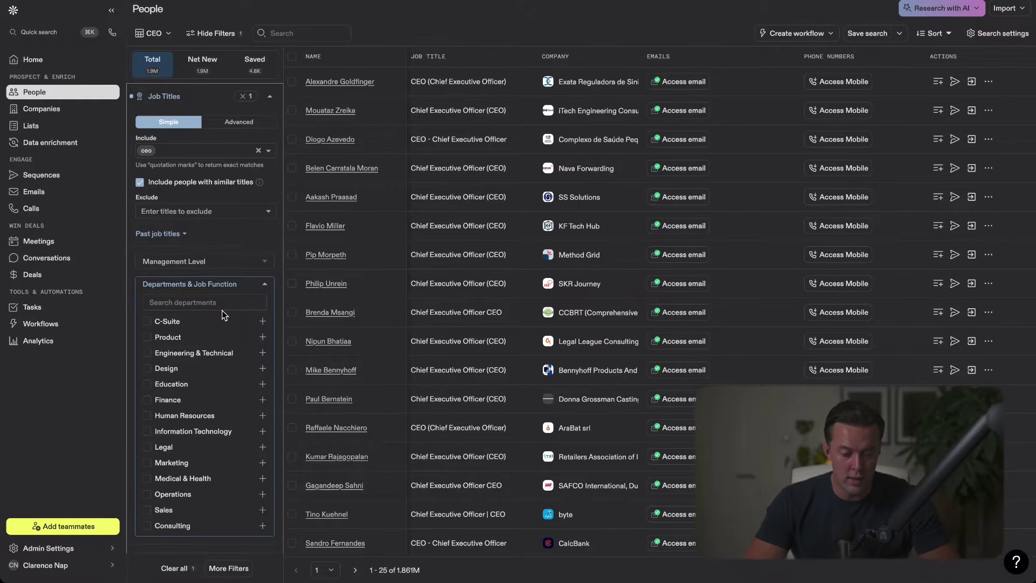
pyautogui.click(263, 285)
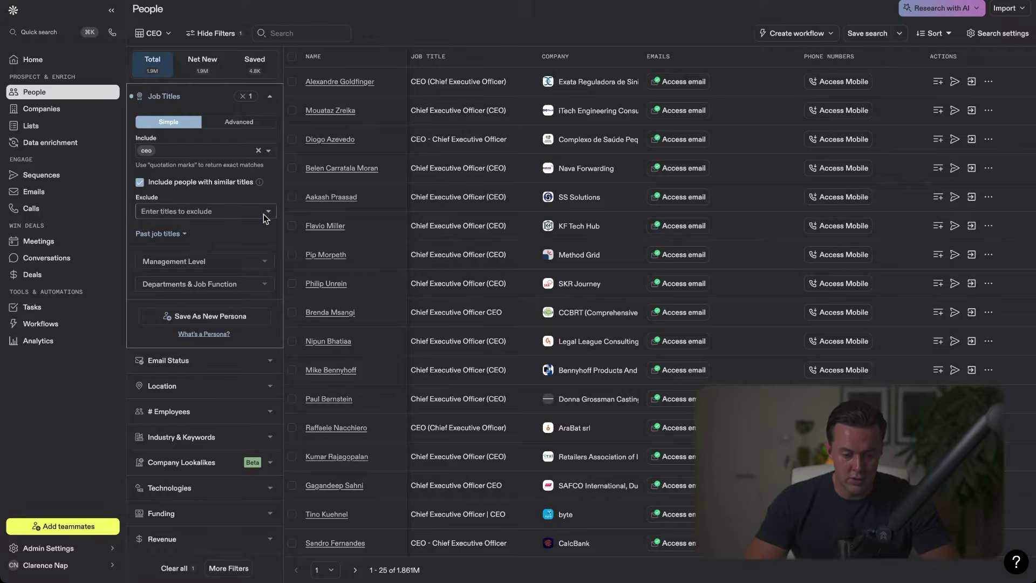
pyautogui.click(264, 262)
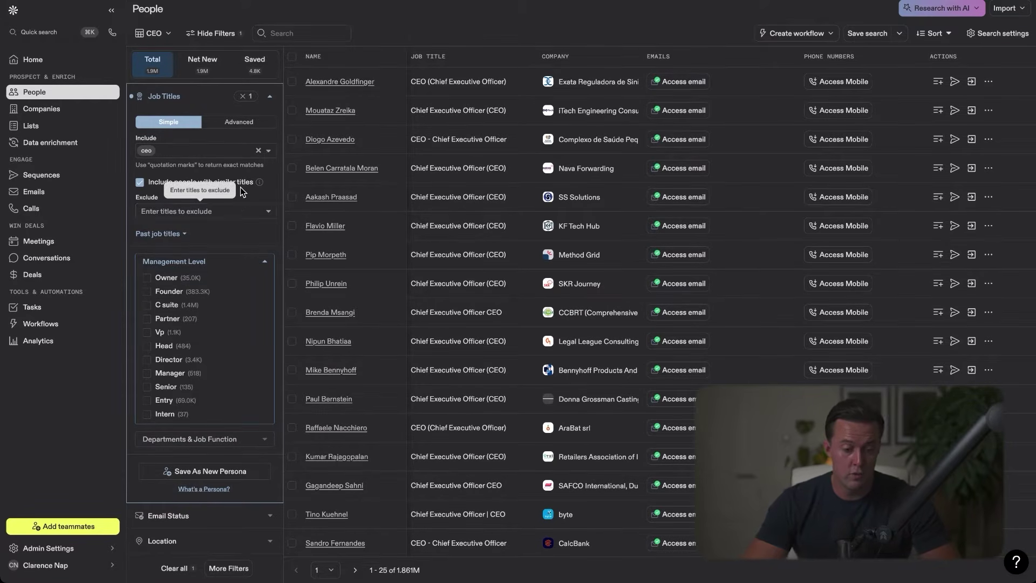
pyautogui.click(270, 96)
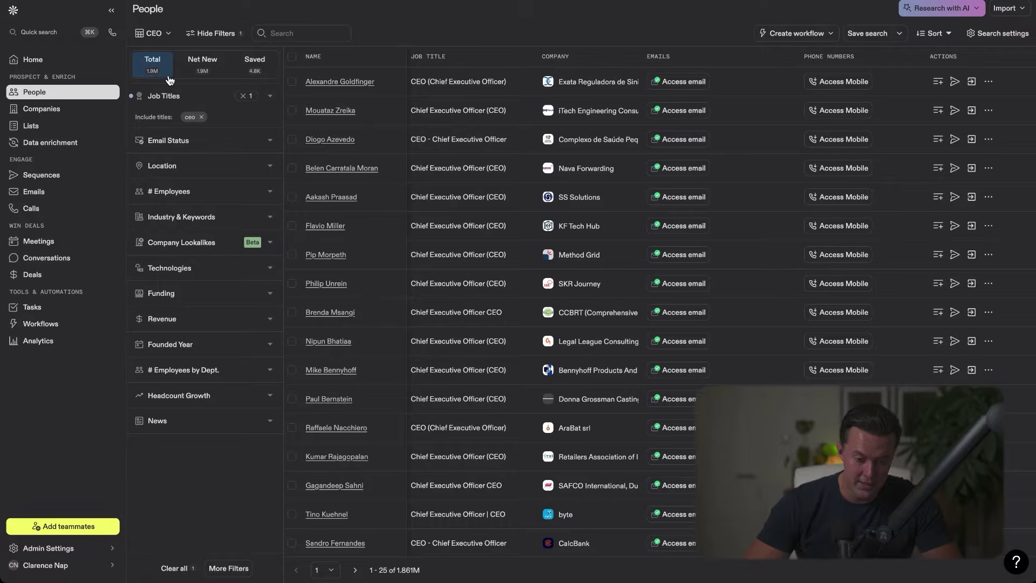
# - Restrict both the contact location and the account HQ location to United States
pyautogui.click(270, 165)
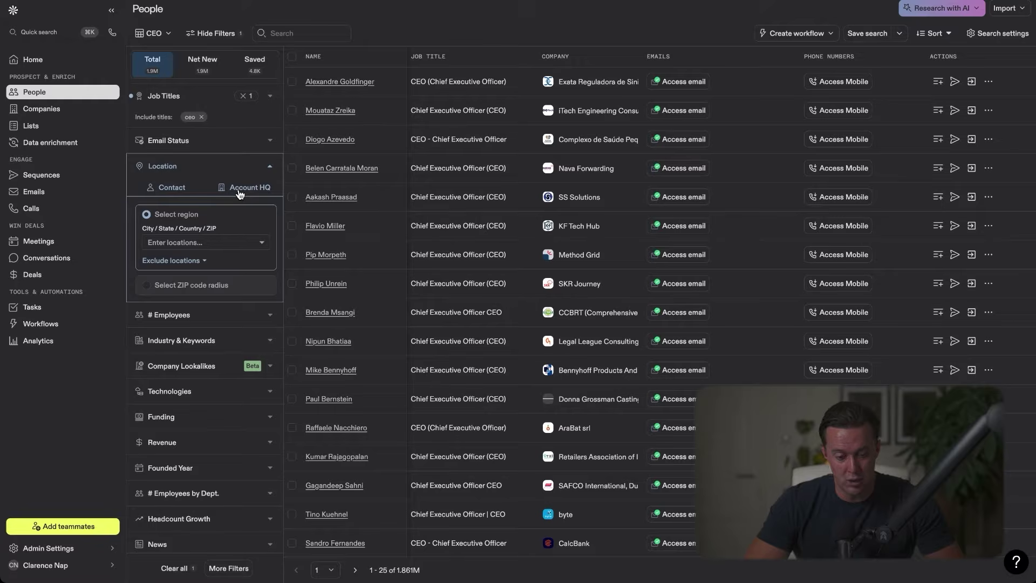
pyautogui.click(197, 241)
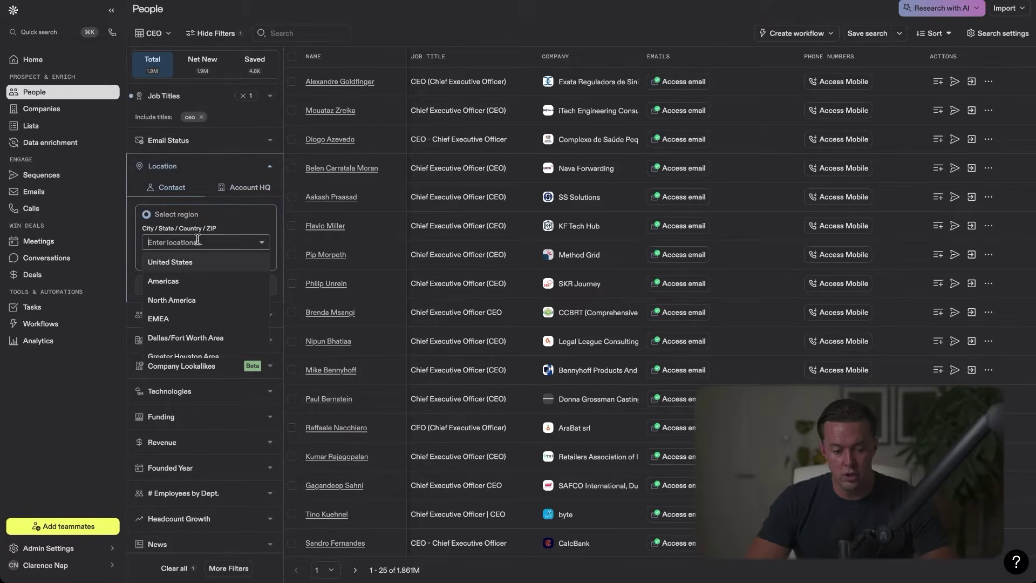
pyautogui.write('uni')
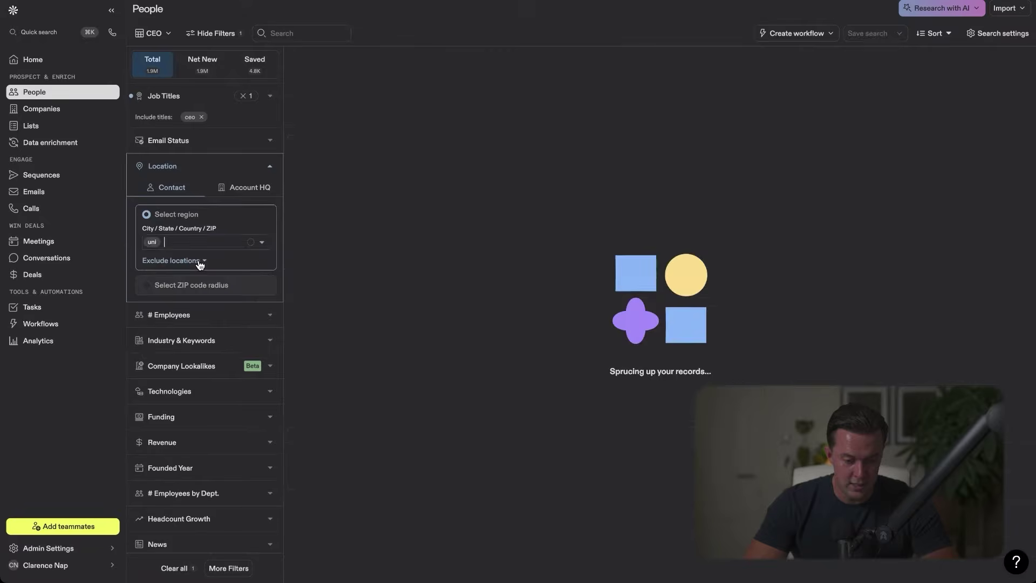
pyautogui.click(172, 279)
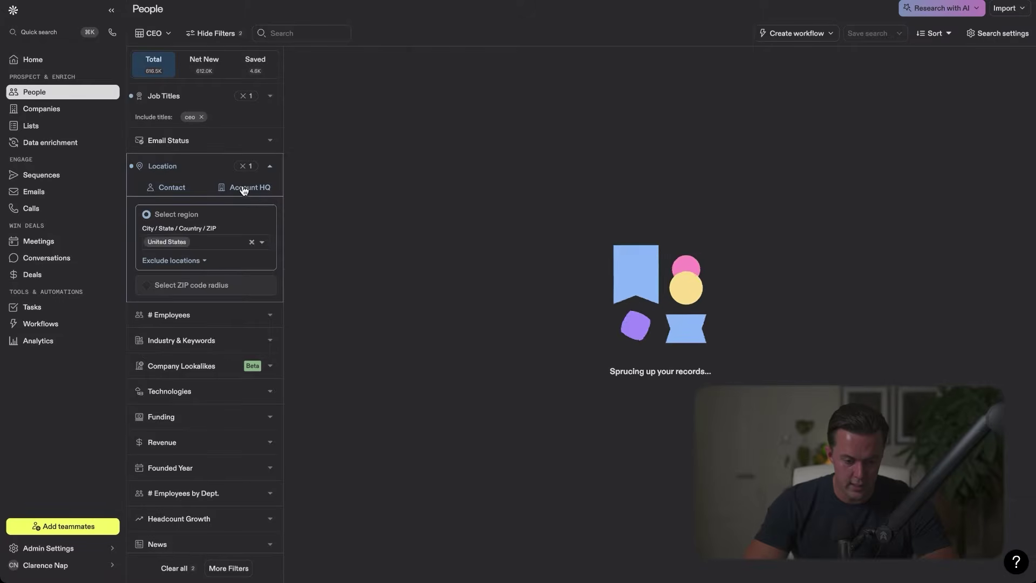
pyautogui.write('unit')
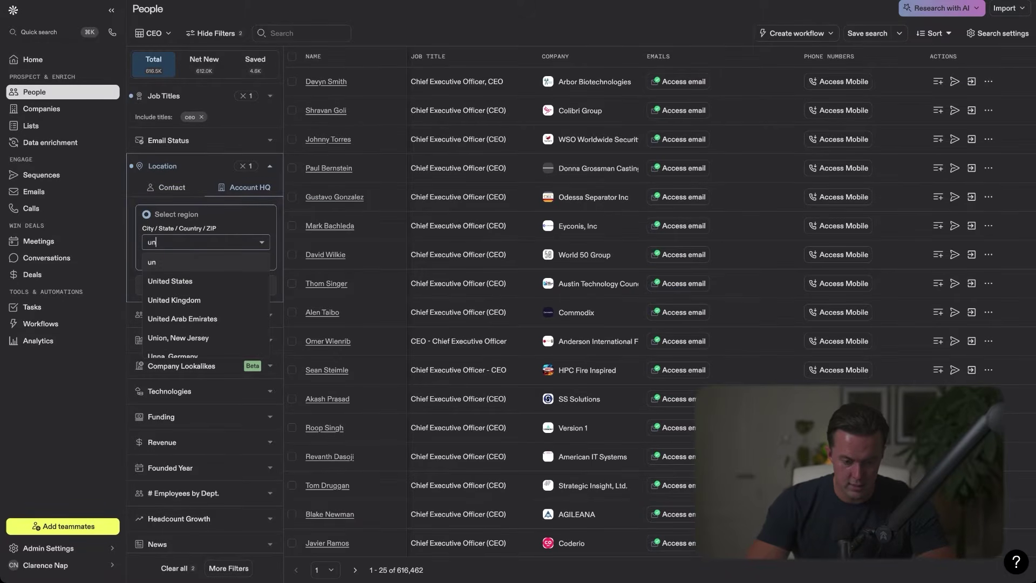
pyautogui.click(195, 283)
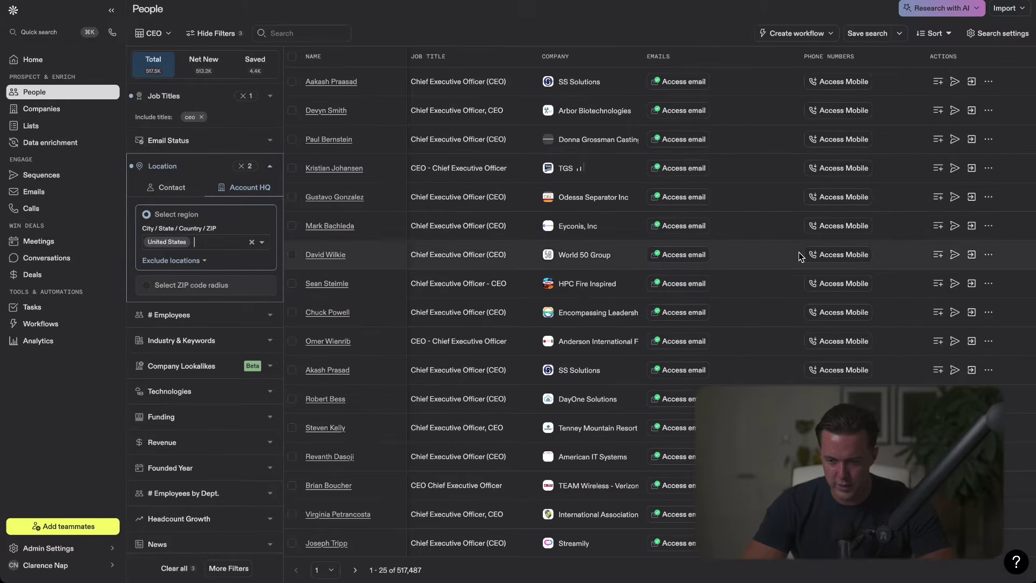
# - Restrict the company industry to marketing & advertising
pyautogui.hscroll(10, 798, 256)
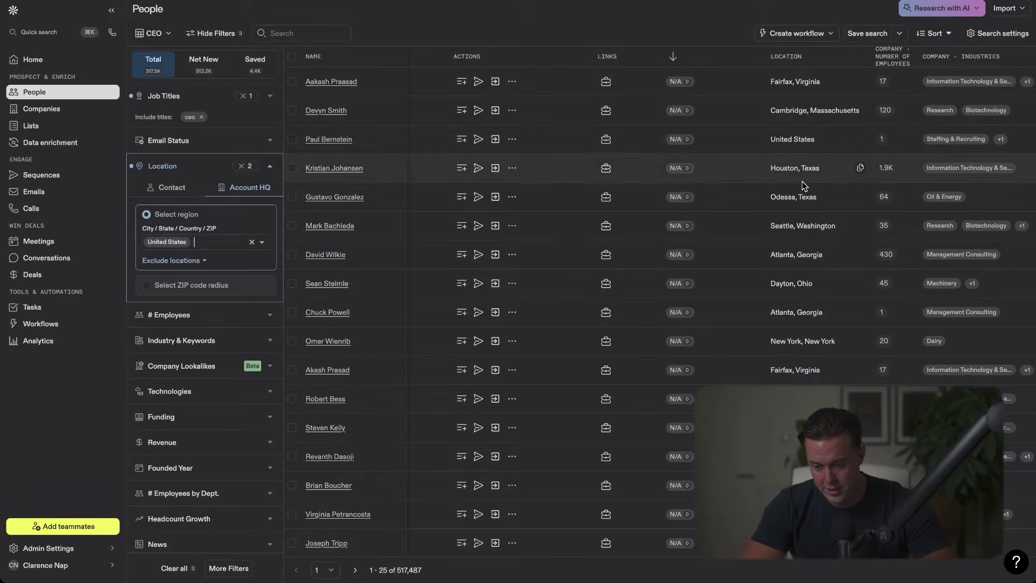
pyautogui.scroll(-3, 804, 226)
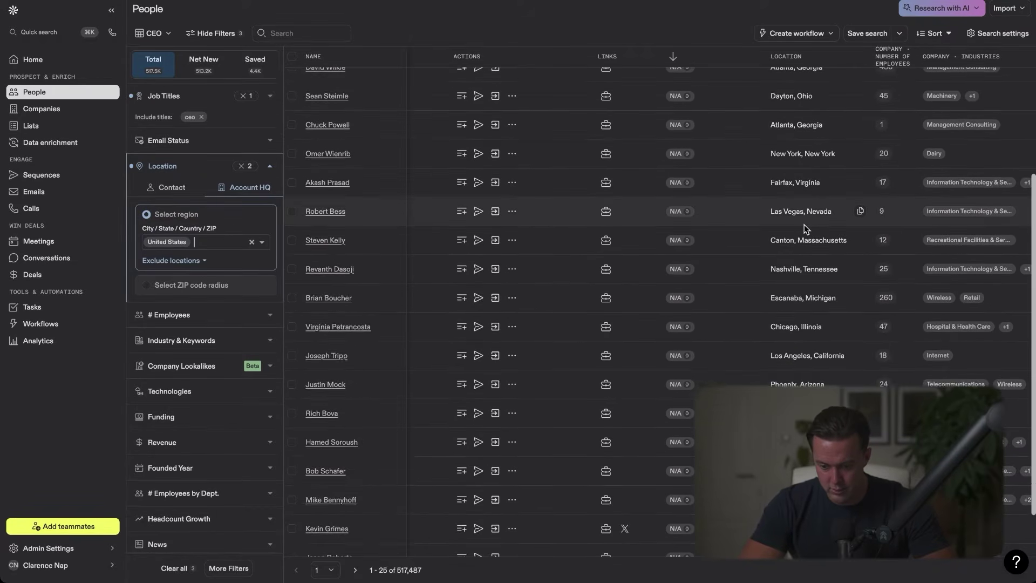
pyautogui.scroll(-1, 804, 226)
pyautogui.scroll(4, 803, 227)
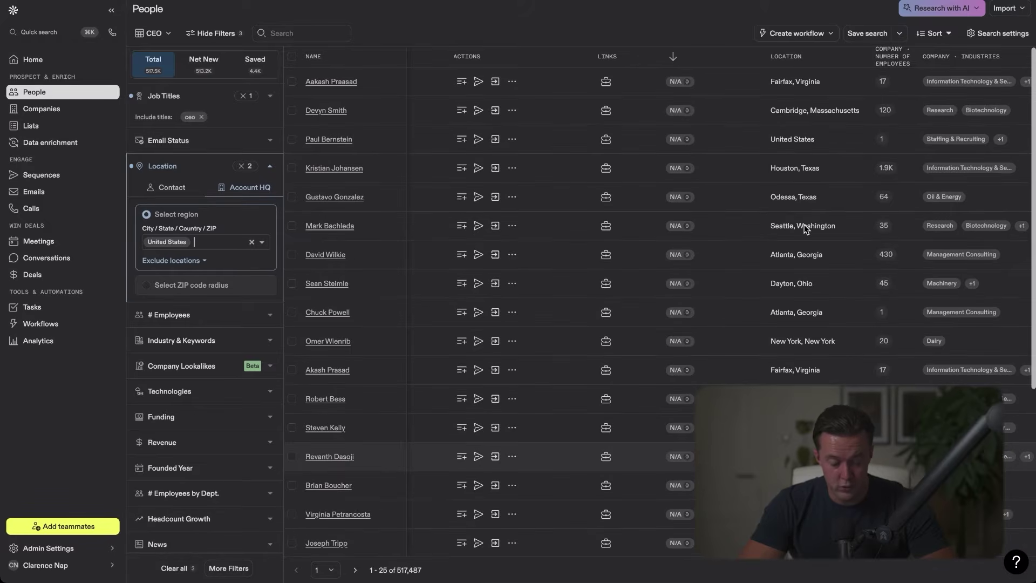
pyautogui.hscroll(-2, 804, 224)
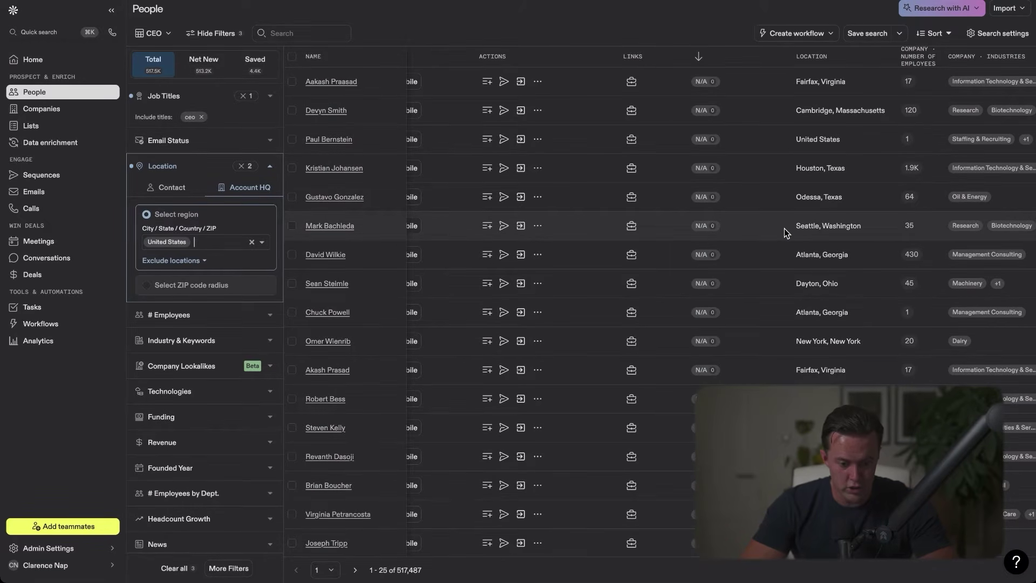
pyautogui.click(269, 342)
pyautogui.click(180, 279)
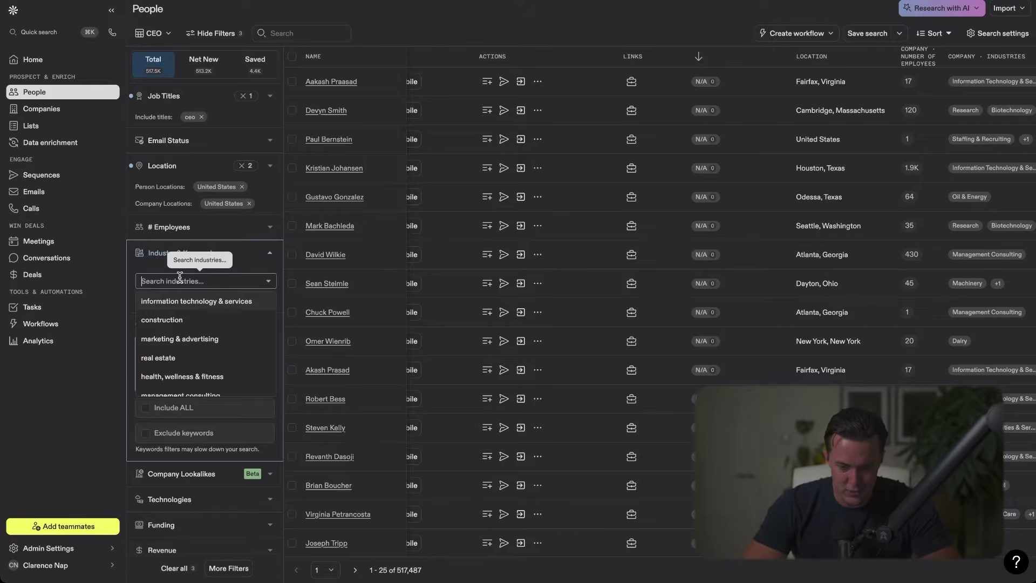
pyautogui.click(201, 339)
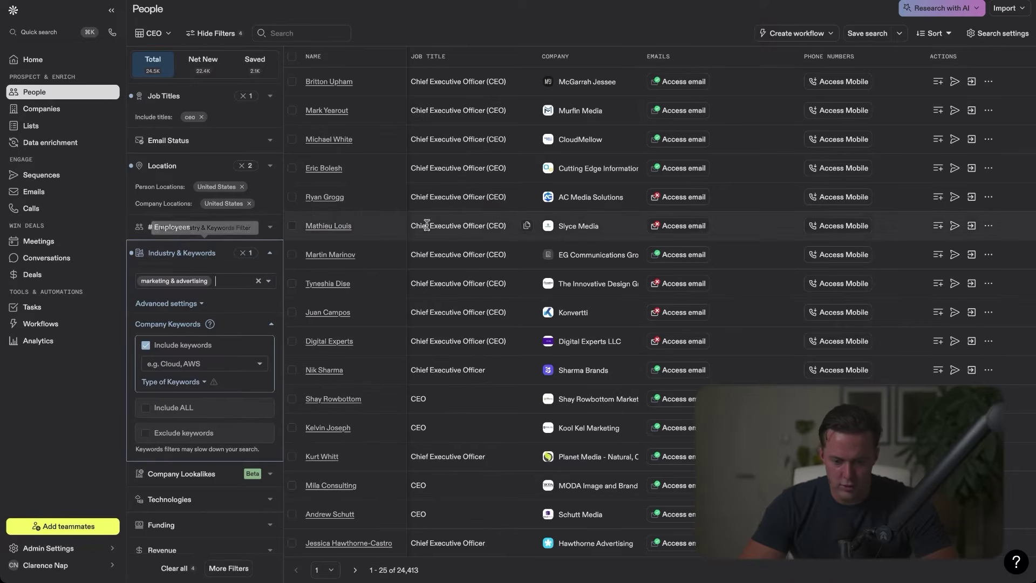
# - Examine the locations, employee numbers, industries and keywords of the listed companies across the first three result pages, and check the sort options
pyautogui.hscroll(5, 455, 266)
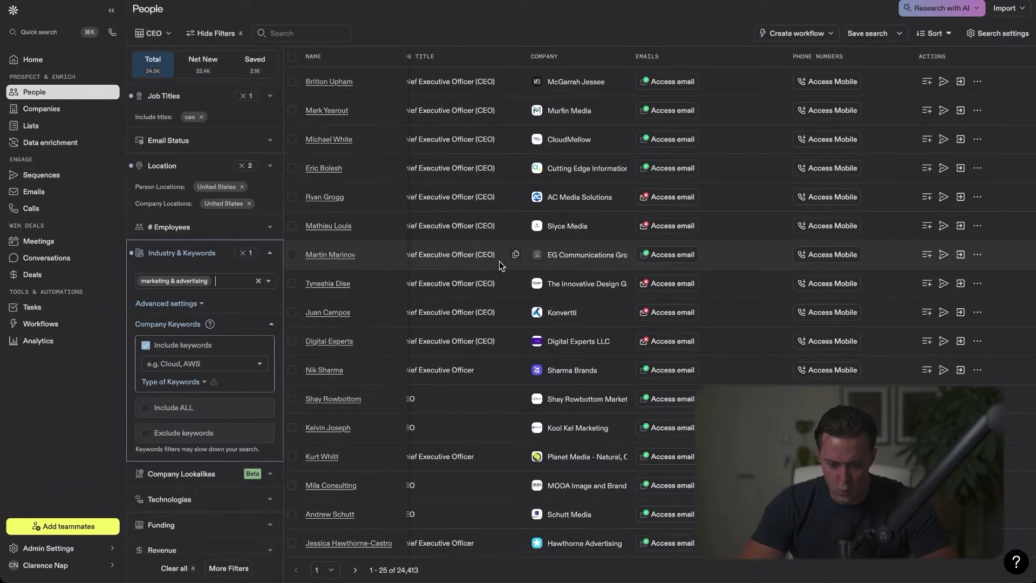
pyautogui.hscroll(20, 500, 261)
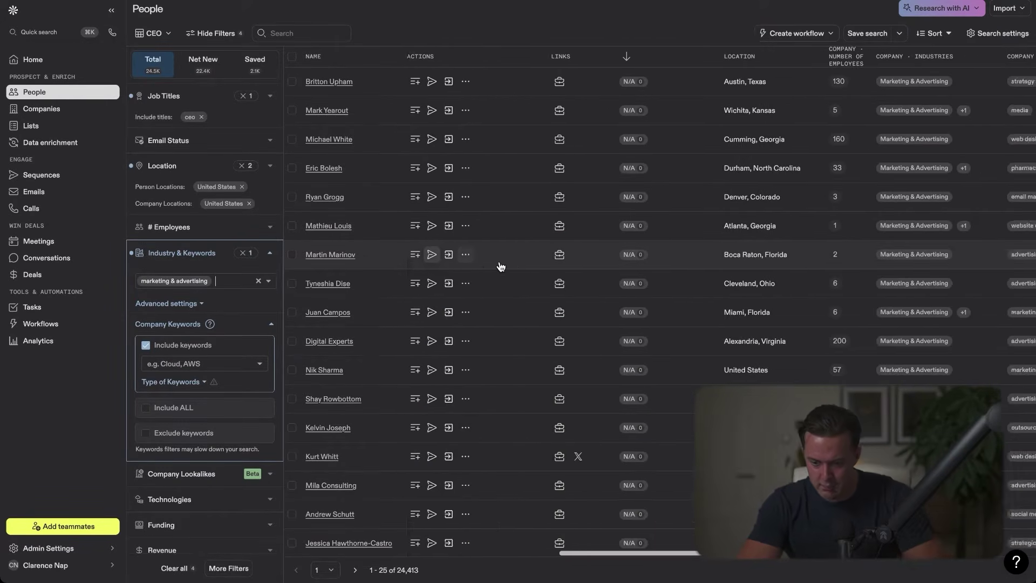
pyautogui.hscroll(5, 500, 262)
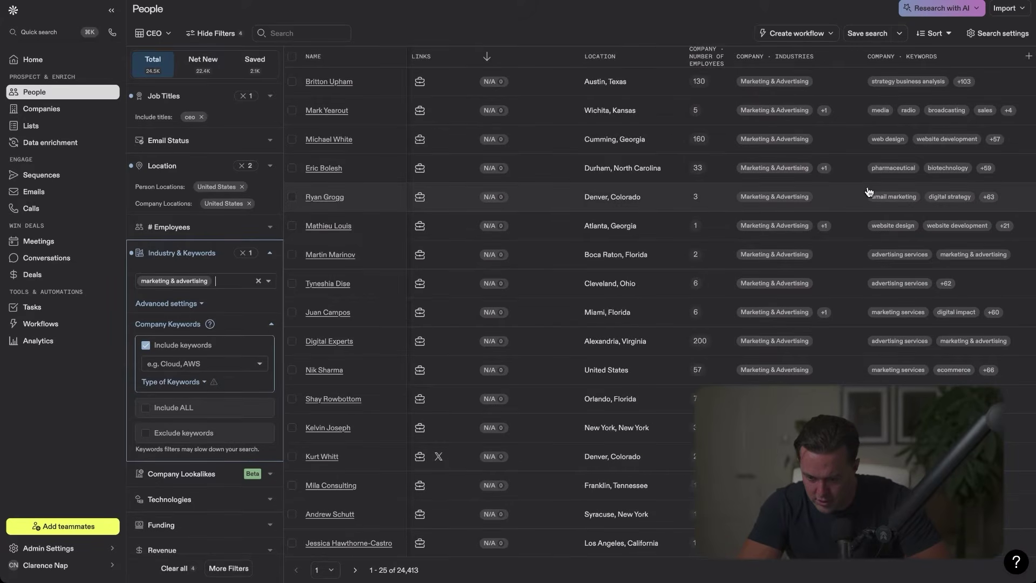
pyautogui.scroll(-5, 869, 192)
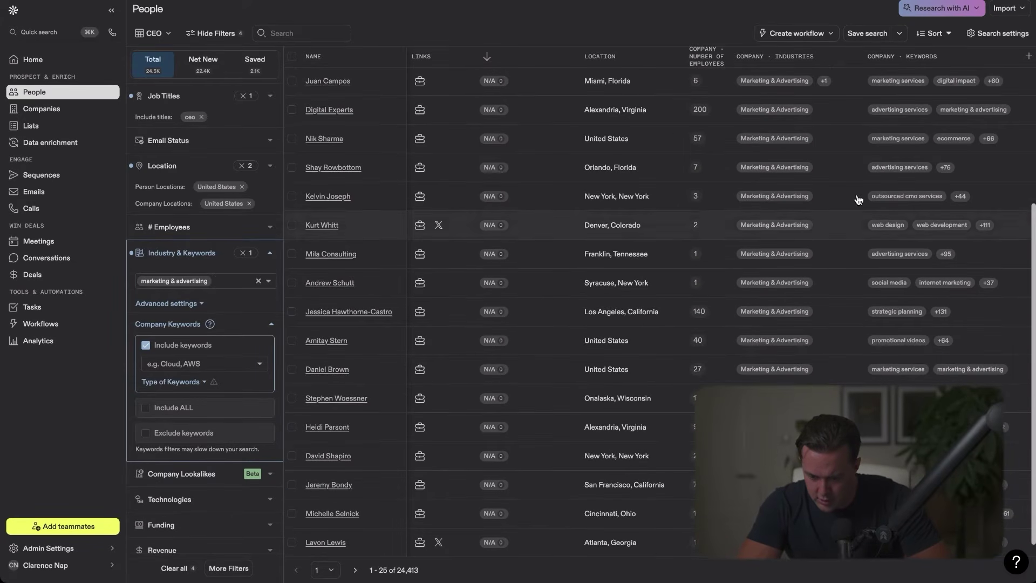
pyautogui.click(945, 35)
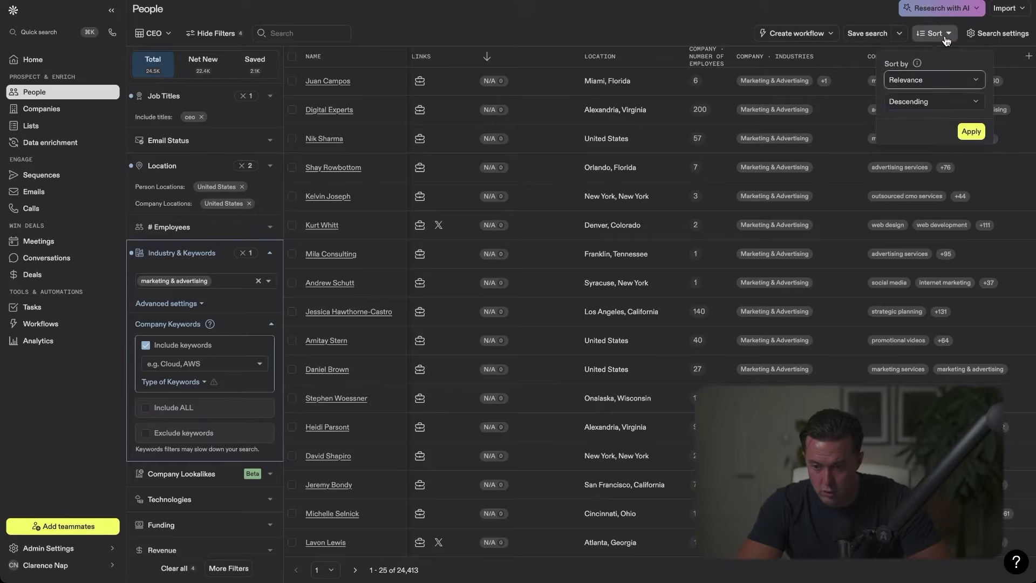
pyautogui.click(944, 36)
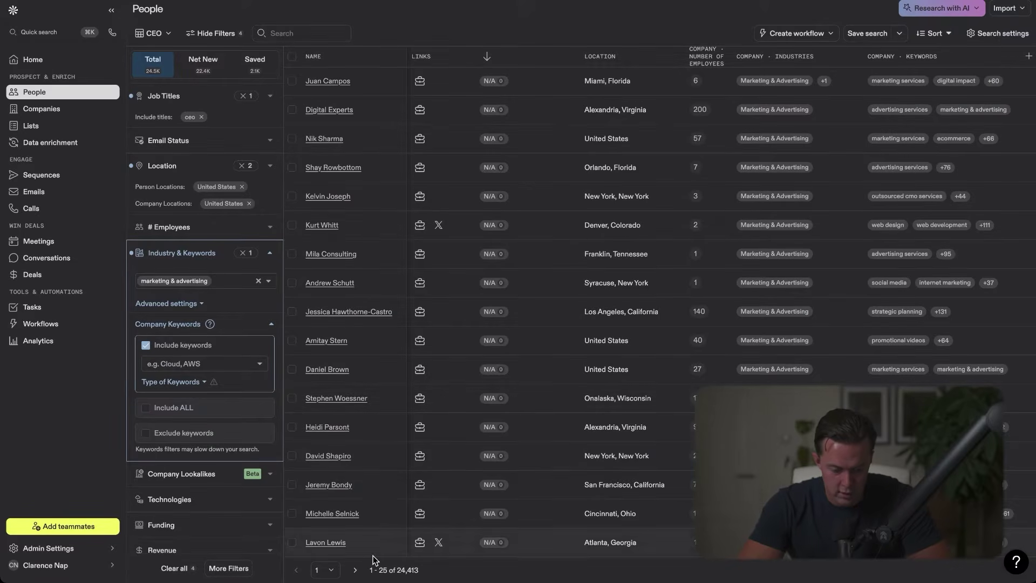
pyautogui.click(355, 570)
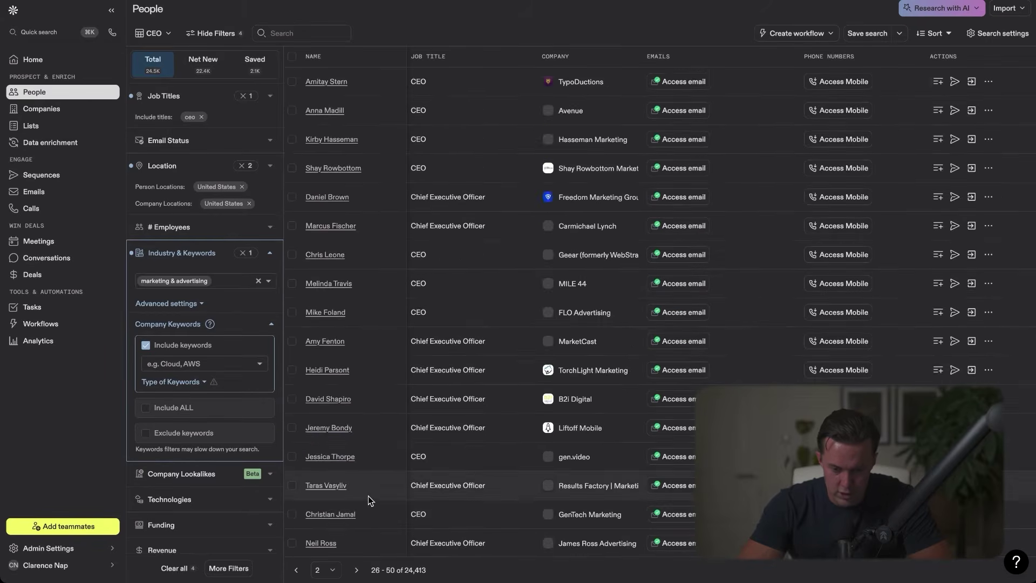
pyautogui.scroll(-5, 368, 497)
pyautogui.click(355, 570)
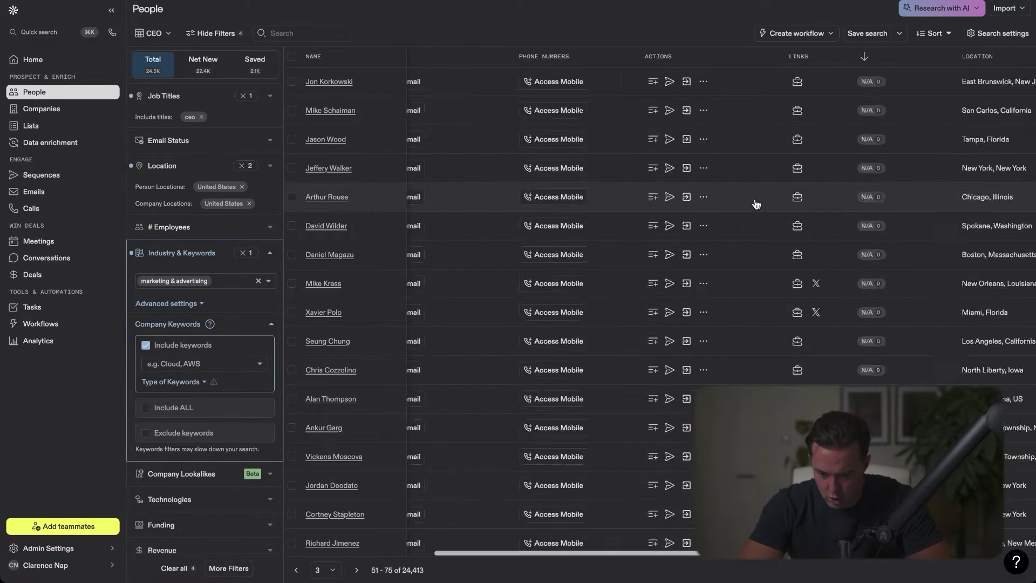
pyautogui.hscroll(5, 756, 204)
pyautogui.scroll(-3, 756, 200)
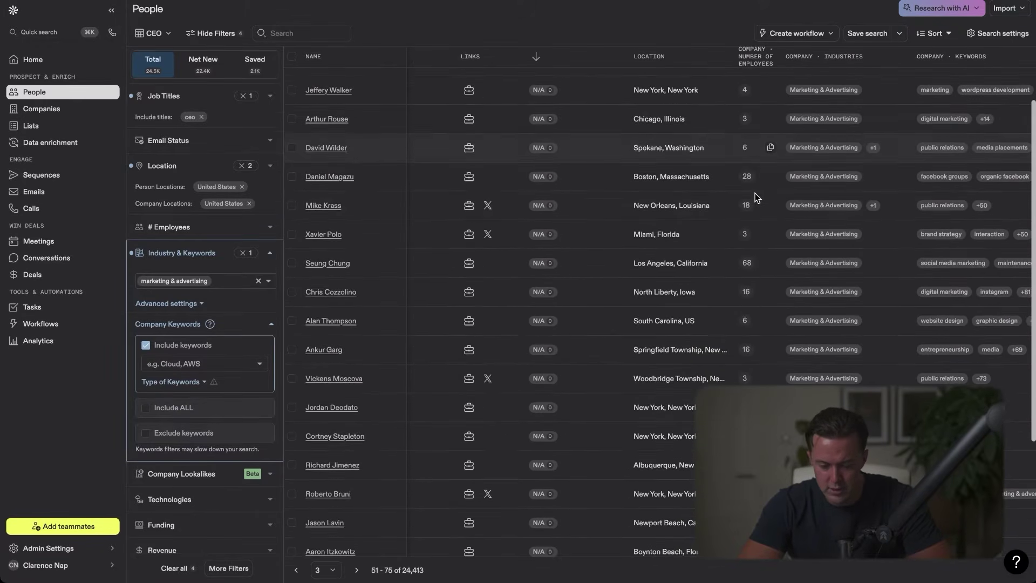
pyautogui.scroll(-5, 755, 198)
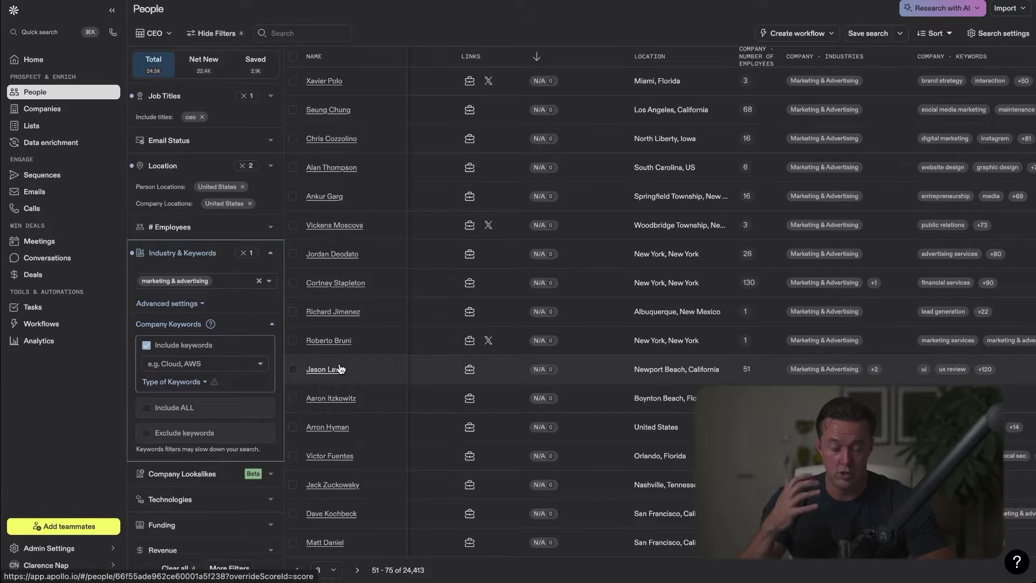
# - Include the company keyword "agency" in the industry and keywords filter, and collapse the filter
pyautogui.click(209, 364)
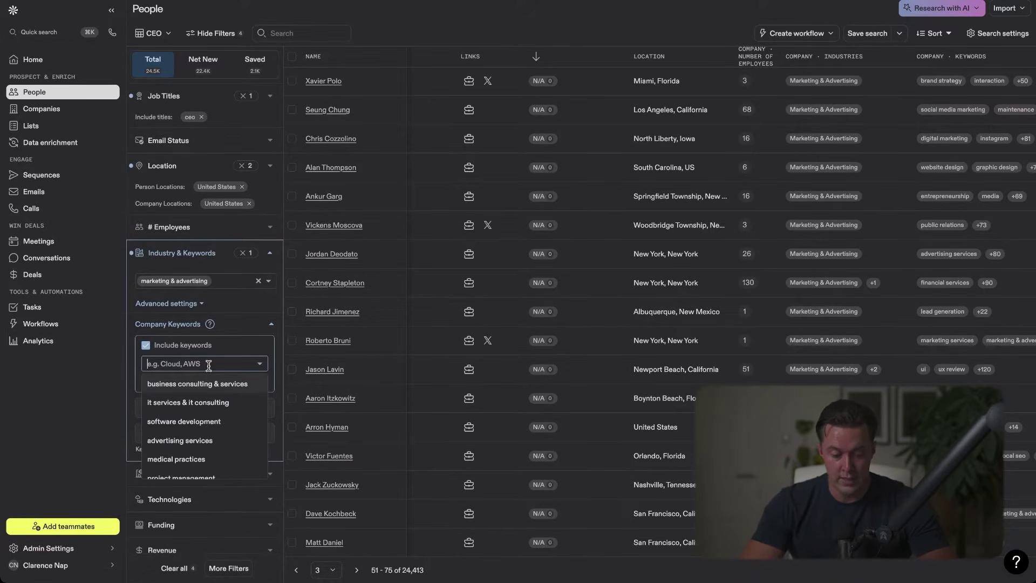
pyautogui.write('agency')
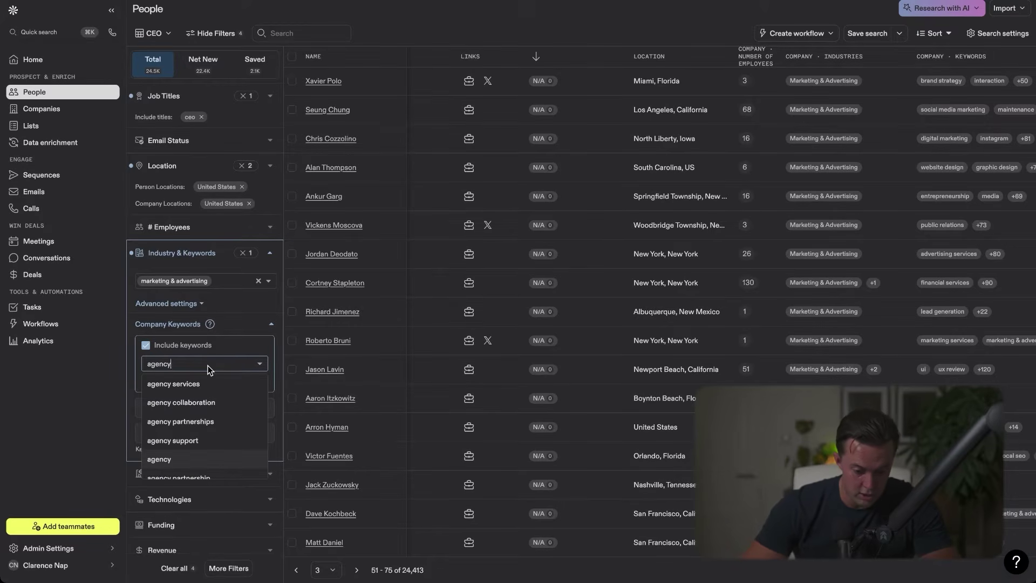
pyautogui.click(173, 459)
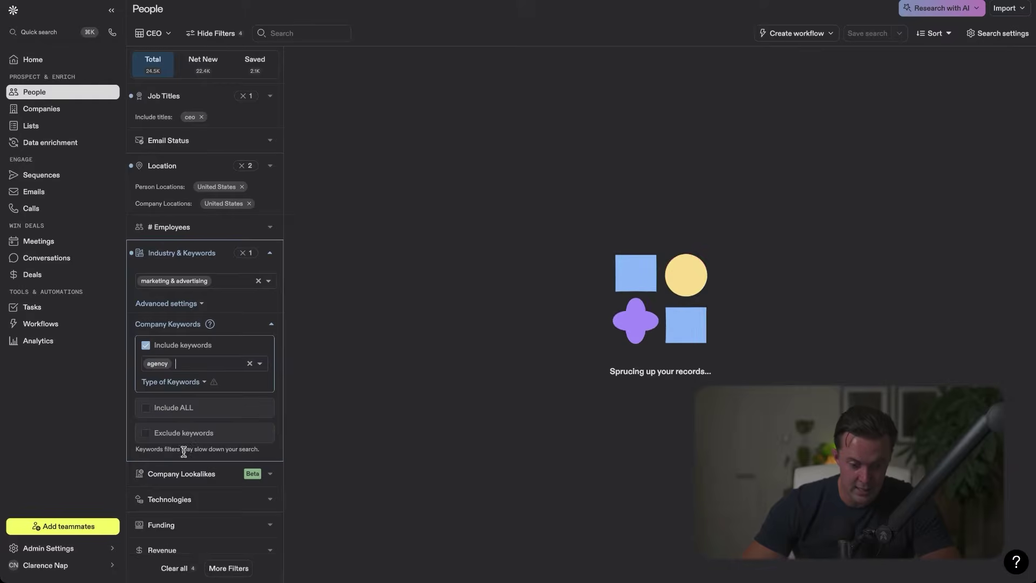
pyautogui.click(269, 253)
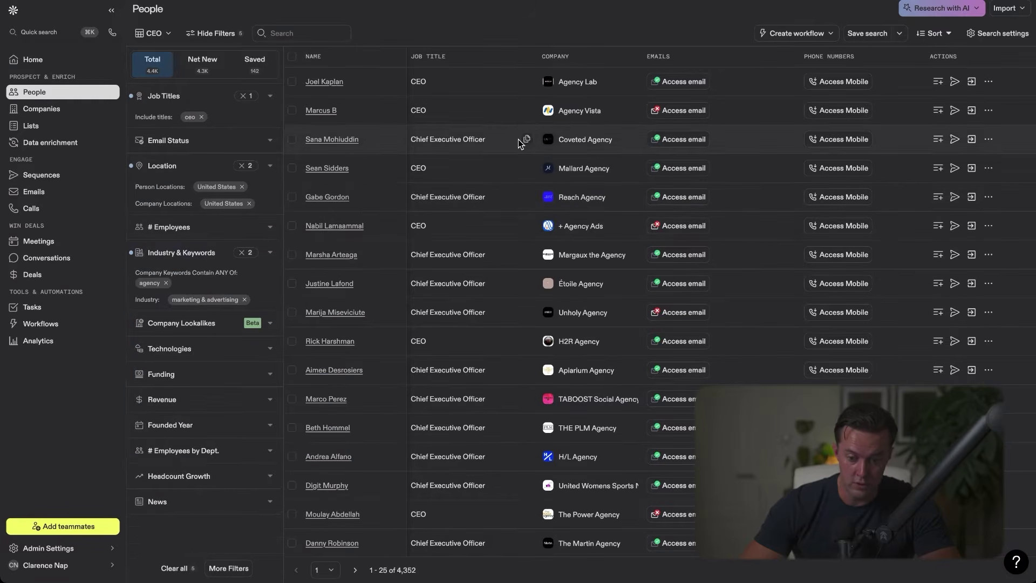
pyautogui.hscroll(10, 625, 126)
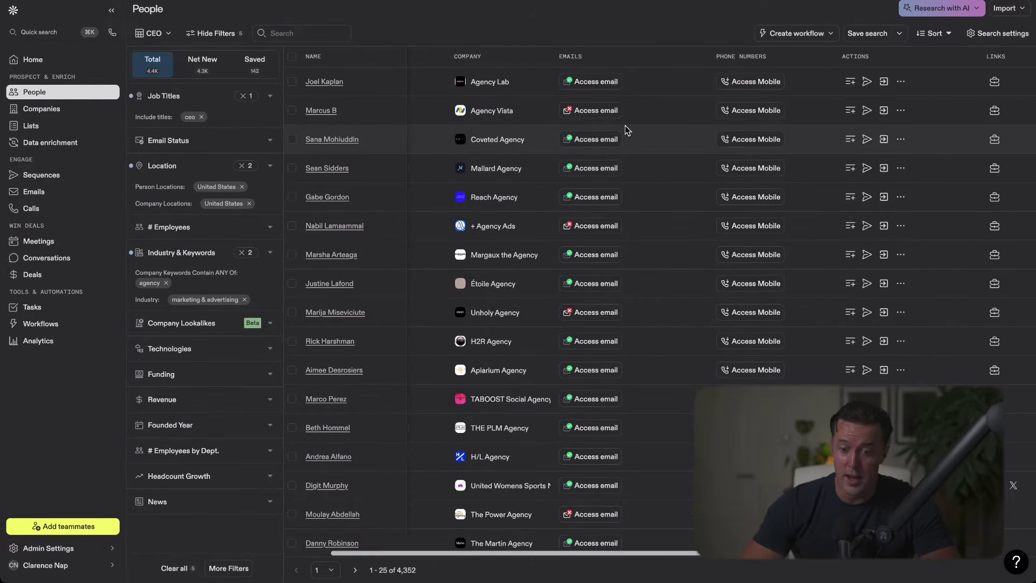
# - Open the company search, expand its included list of company domains, and examine the listed companies' employee numbers, industries and locations
pyautogui.hscroll(8, 711, 127)
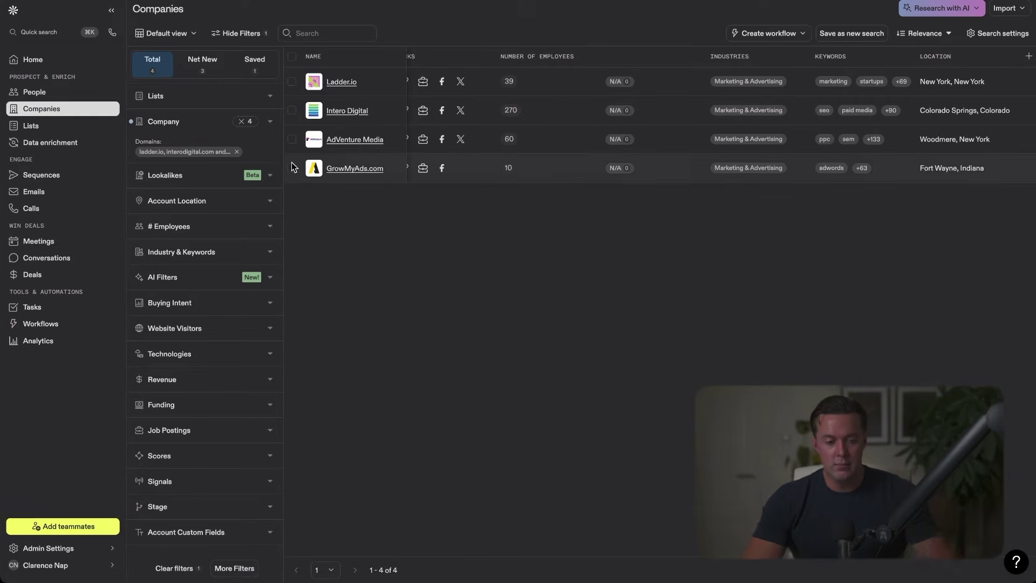
pyautogui.click(47, 107)
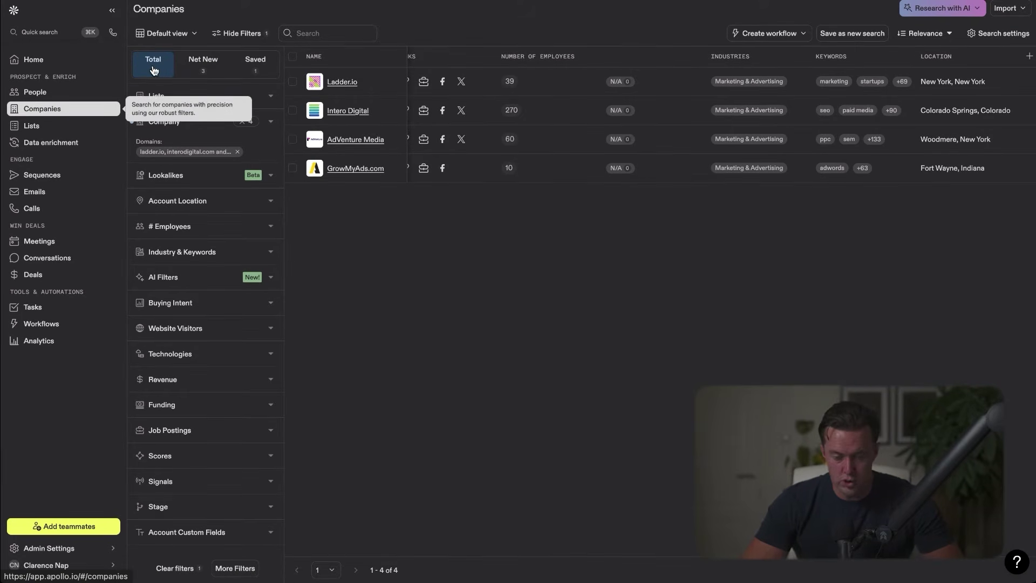
pyautogui.click(269, 127)
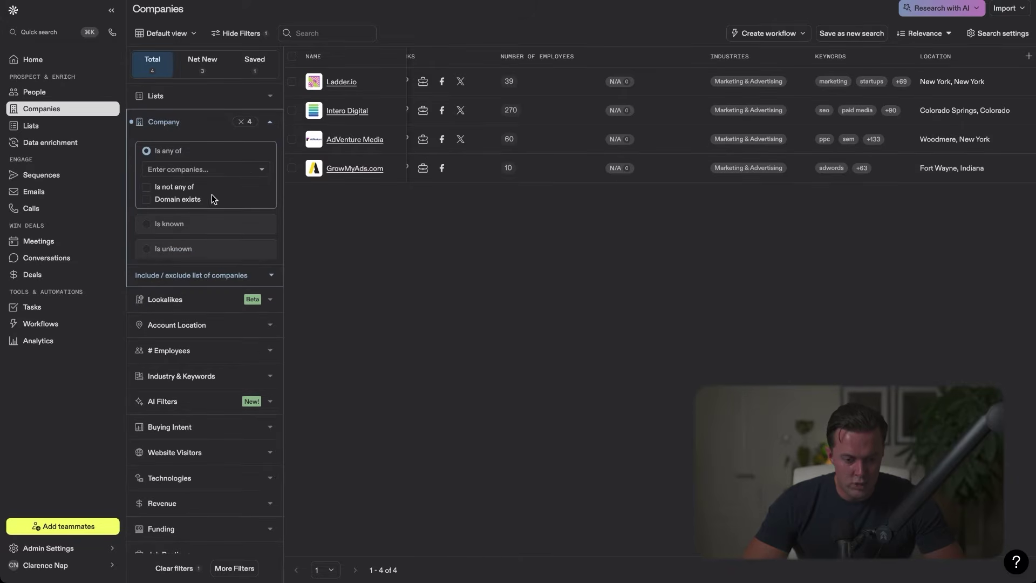
pyautogui.click(186, 275)
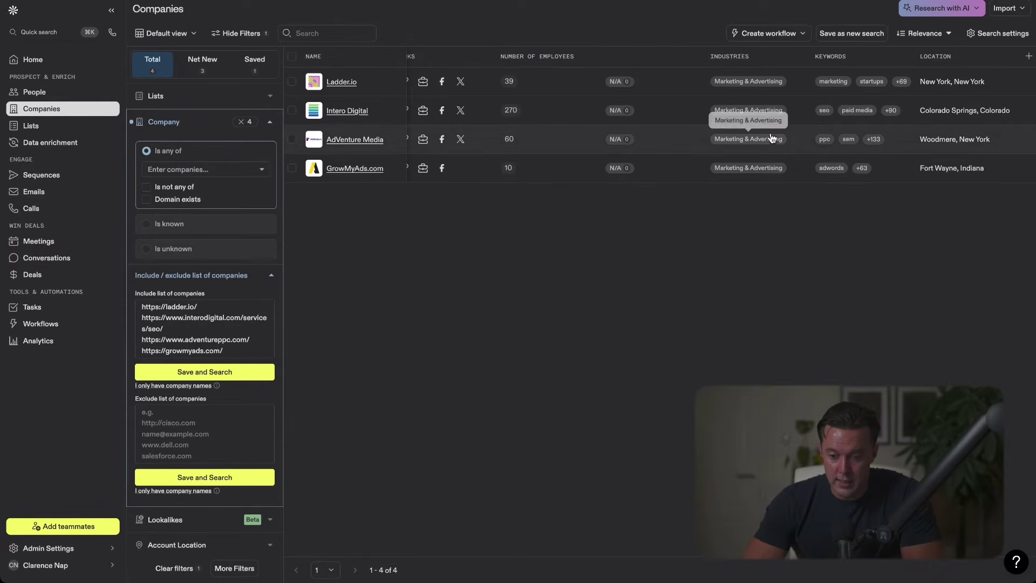
pyautogui.hscroll(-3, 782, 138)
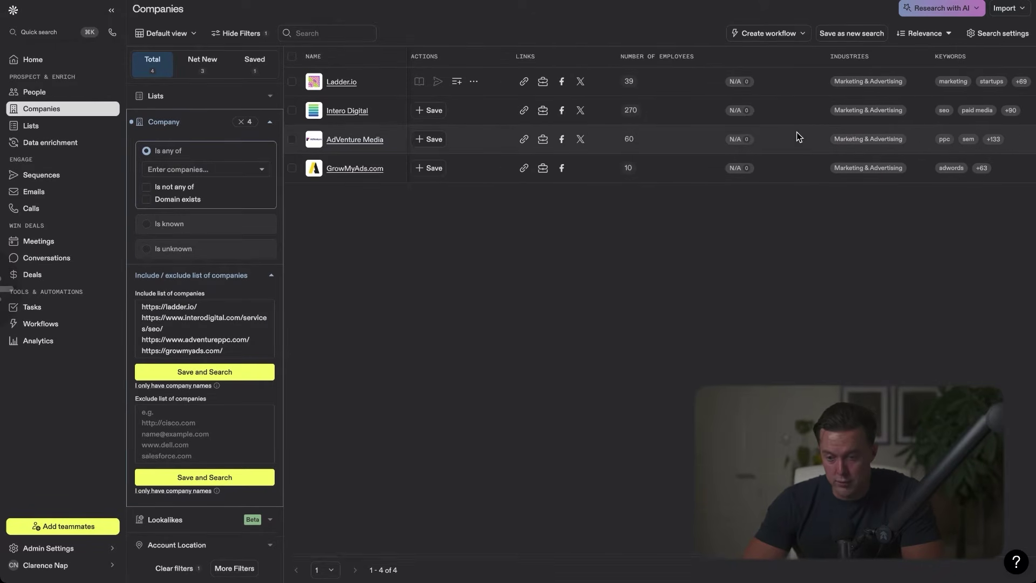
pyautogui.hscroll(3, 796, 132)
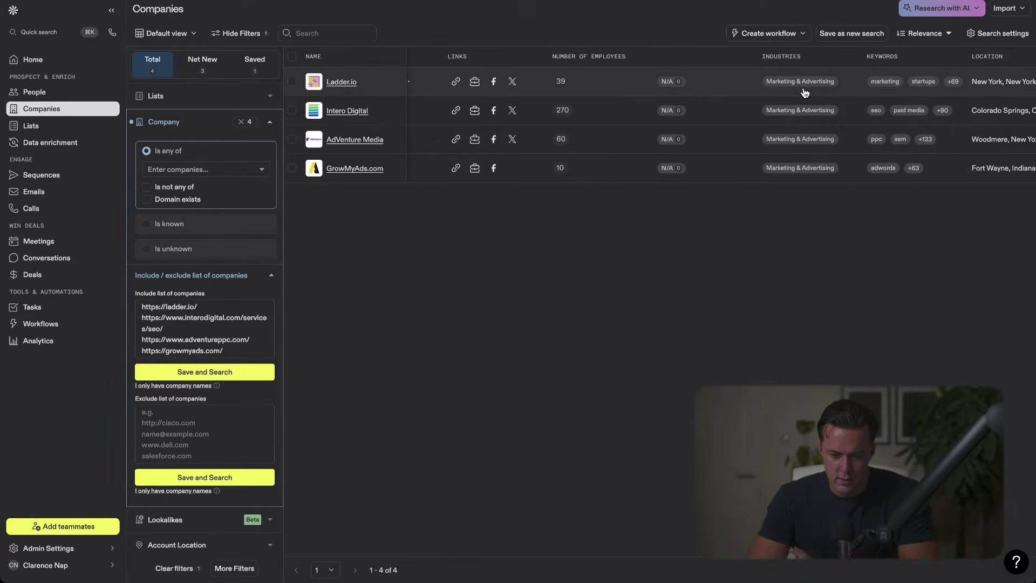
pyautogui.hscroll(-1, 803, 93)
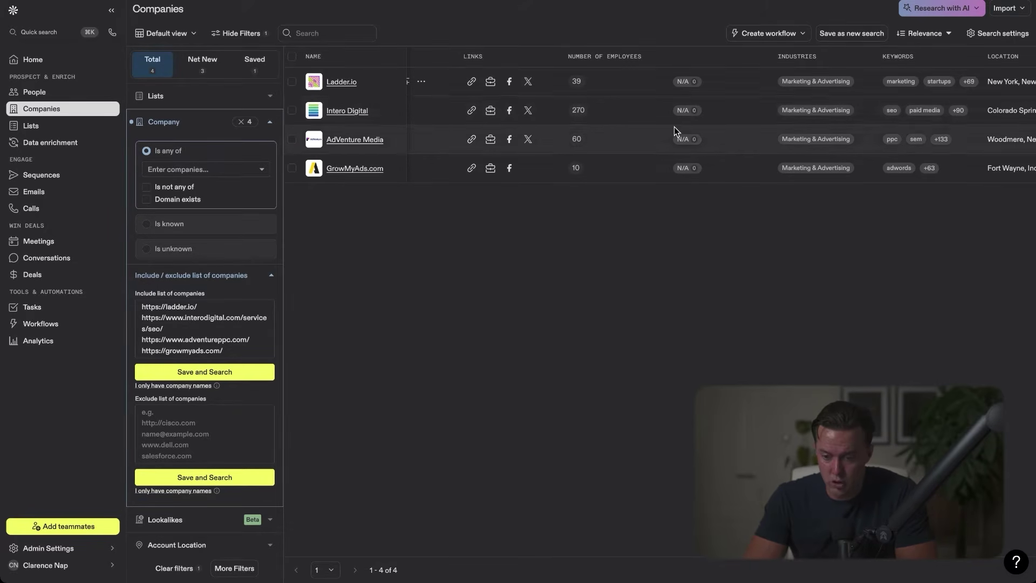
pyautogui.hscroll(3, 674, 127)
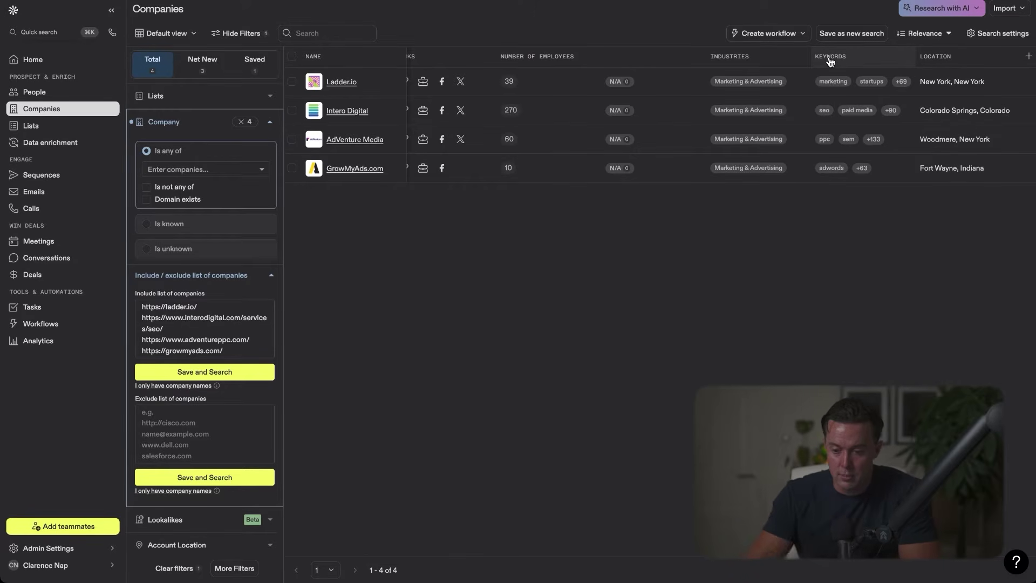
# - Examine the full keyword list of Ladder.io
pyautogui.click(900, 84)
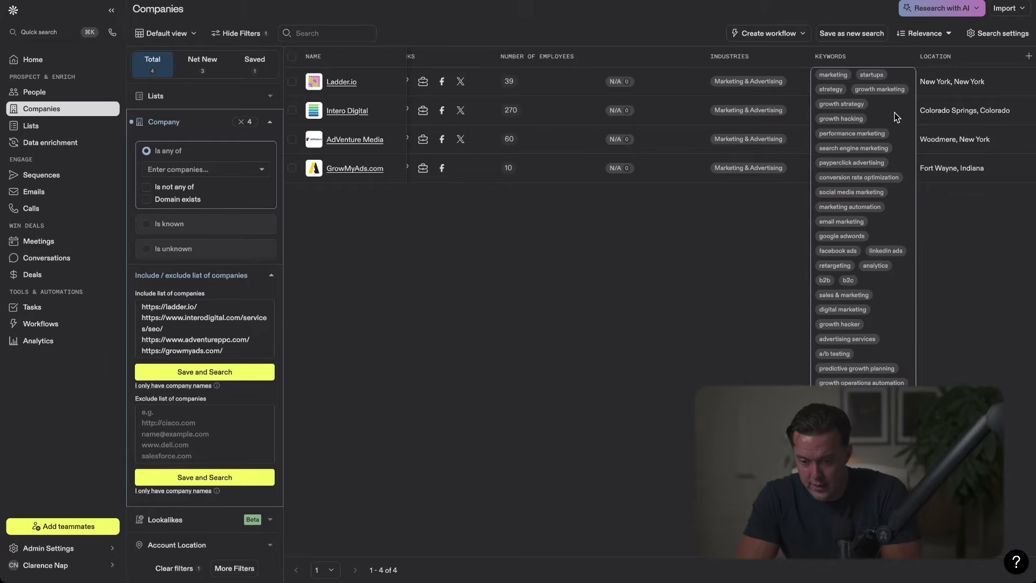
pyautogui.scroll(-1, 894, 113)
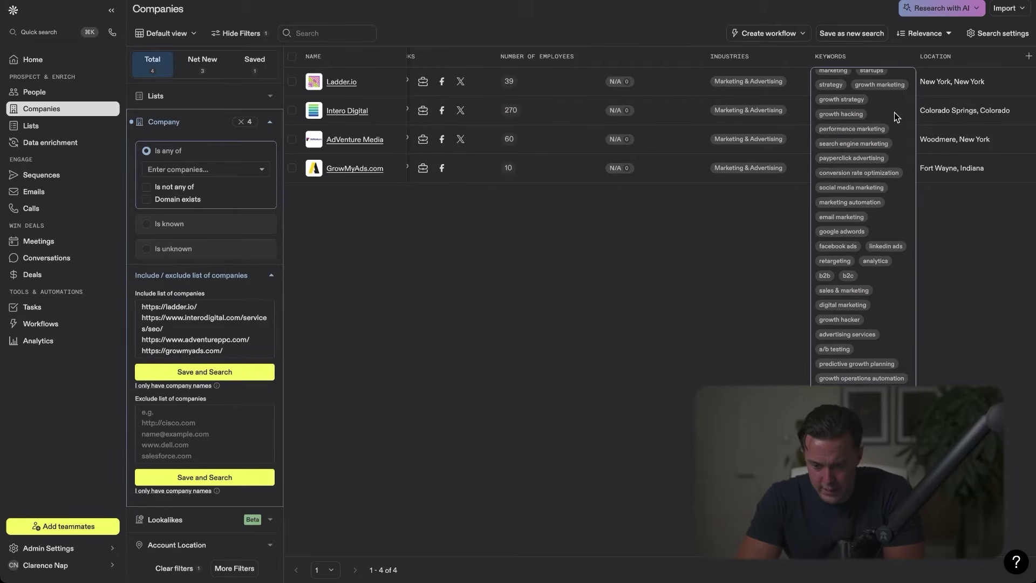
pyautogui.scroll(-1, 894, 112)
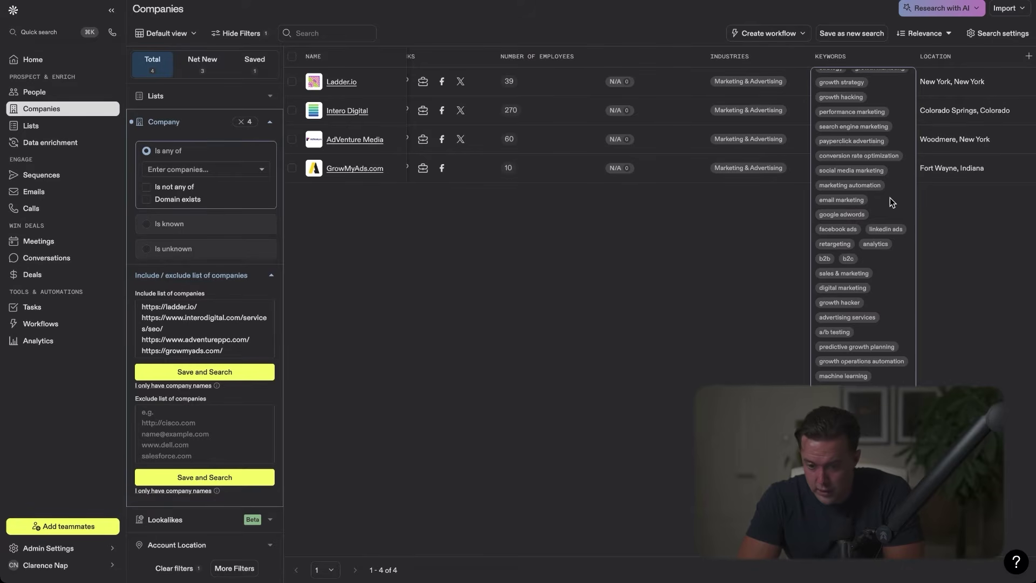
pyautogui.scroll(-3, 892, 198)
pyautogui.scroll(-10, 895, 198)
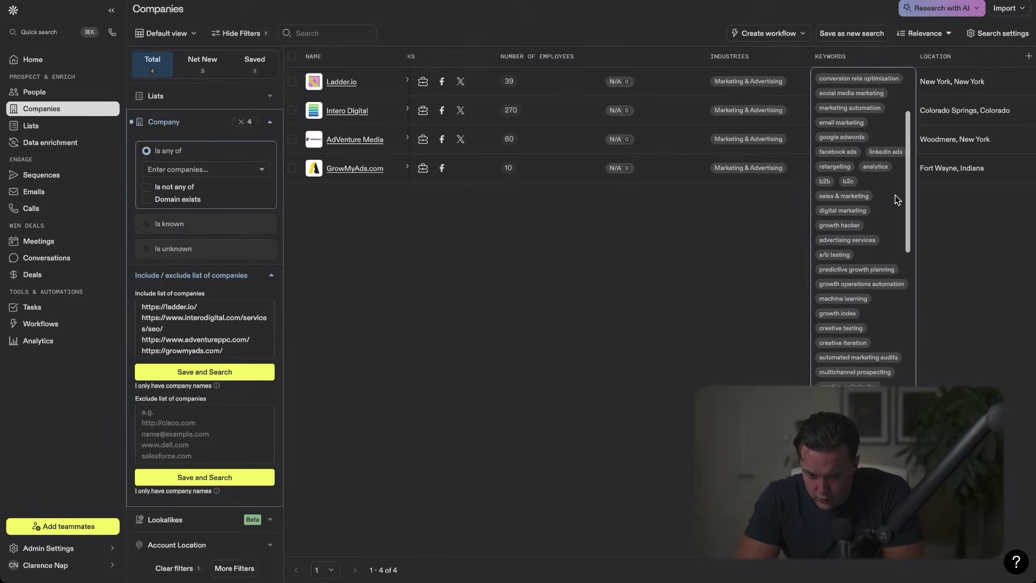
pyautogui.scroll(-6, 895, 198)
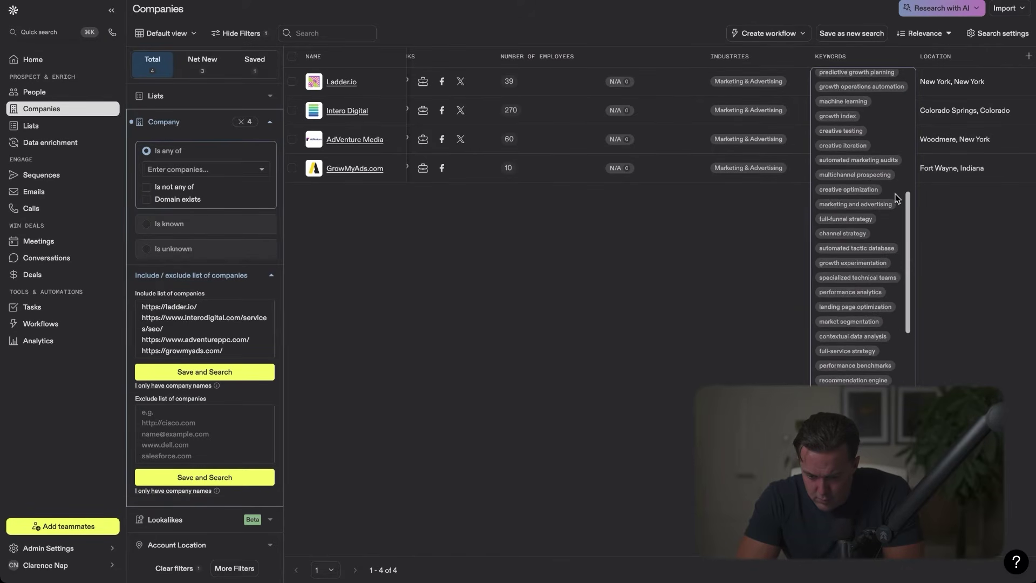
pyautogui.scroll(-7, 895, 199)
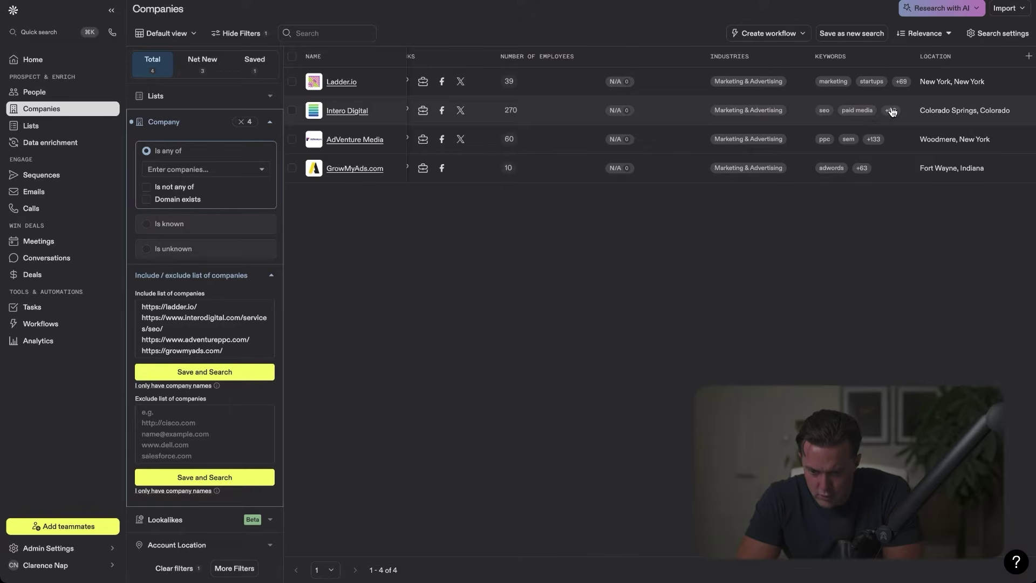
# - Examine the full keyword list of Intero Digital, and close it
pyautogui.moveTo(891, 106)
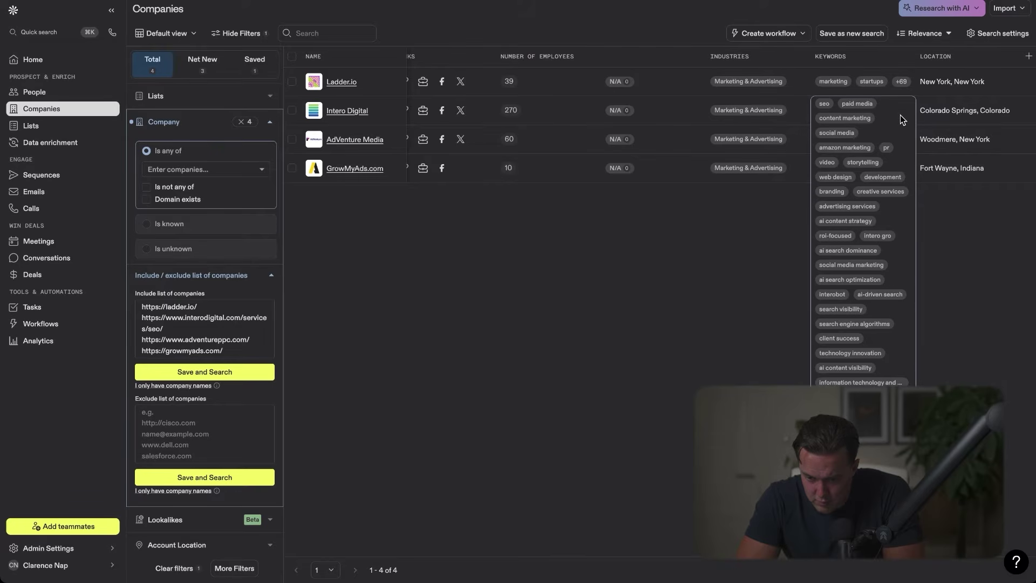
pyautogui.scroll(-4, 901, 127)
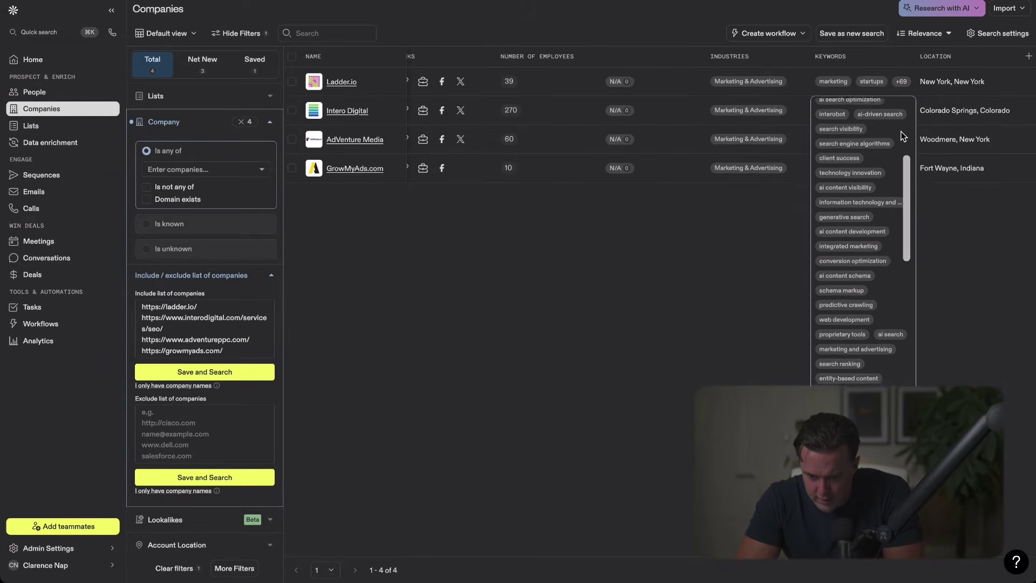
pyautogui.scroll(-3, 903, 135)
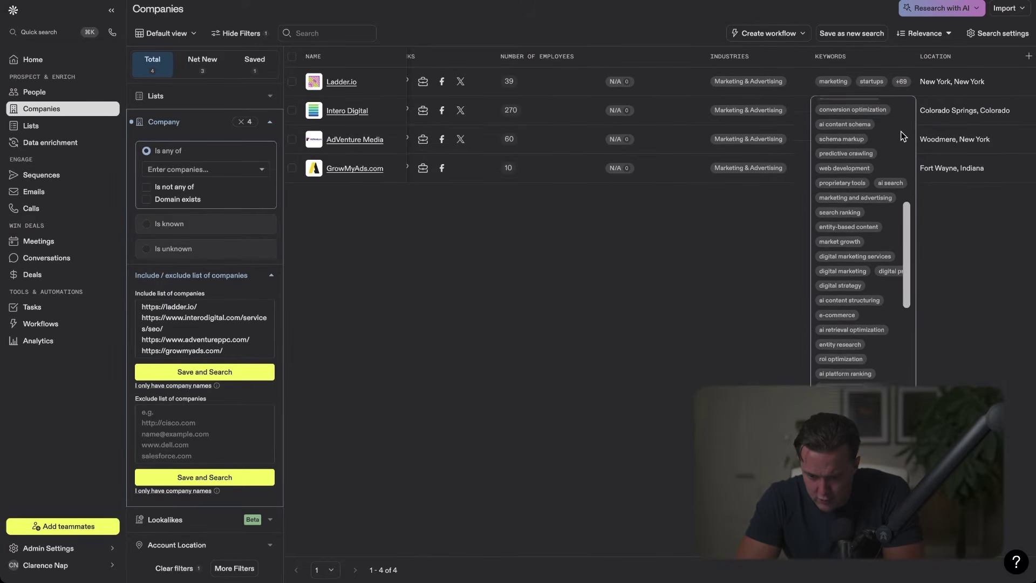
pyautogui.scroll(-3, 903, 135)
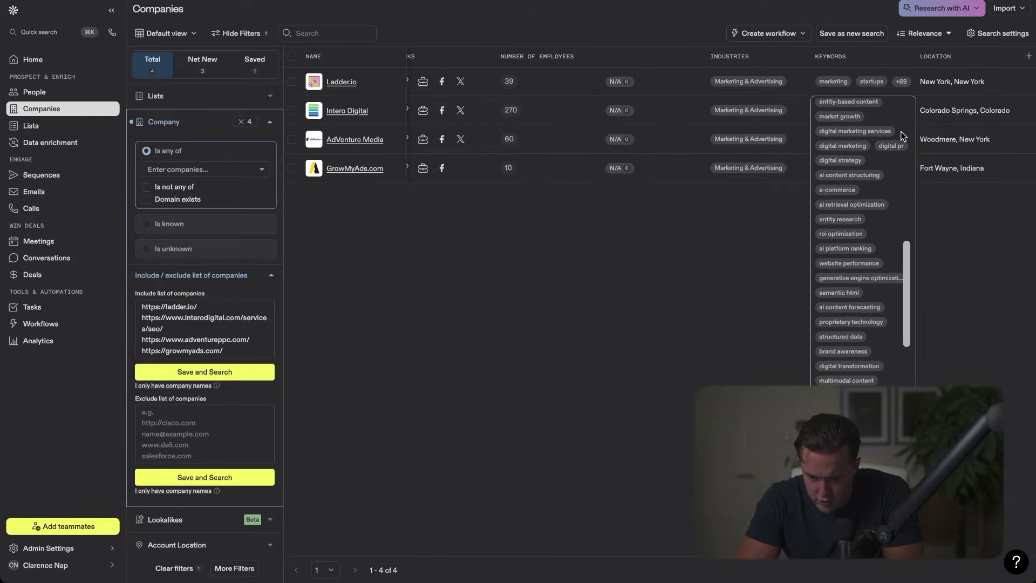
pyautogui.scroll(-5, 903, 135)
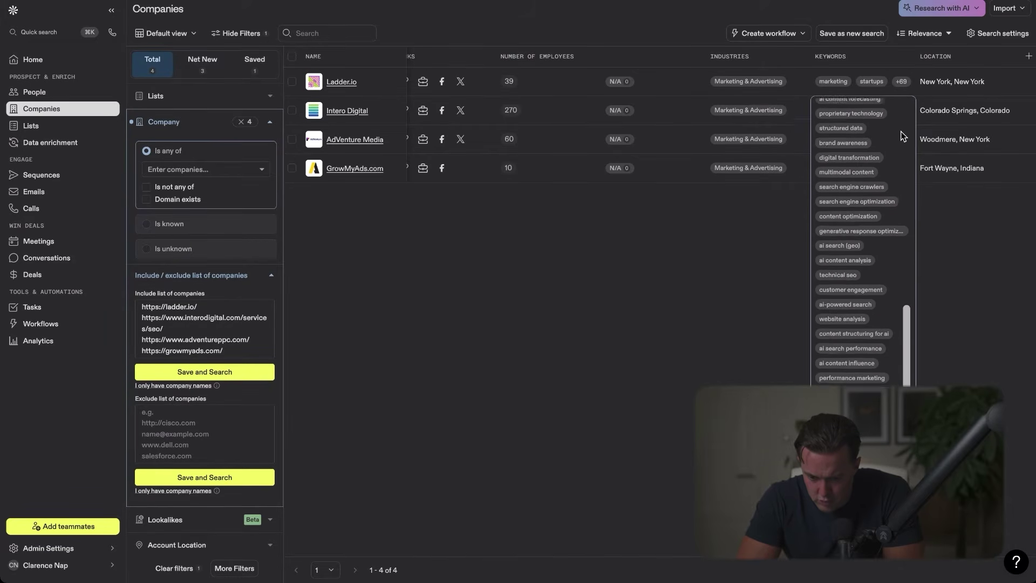
pyautogui.scroll(-3, 903, 135)
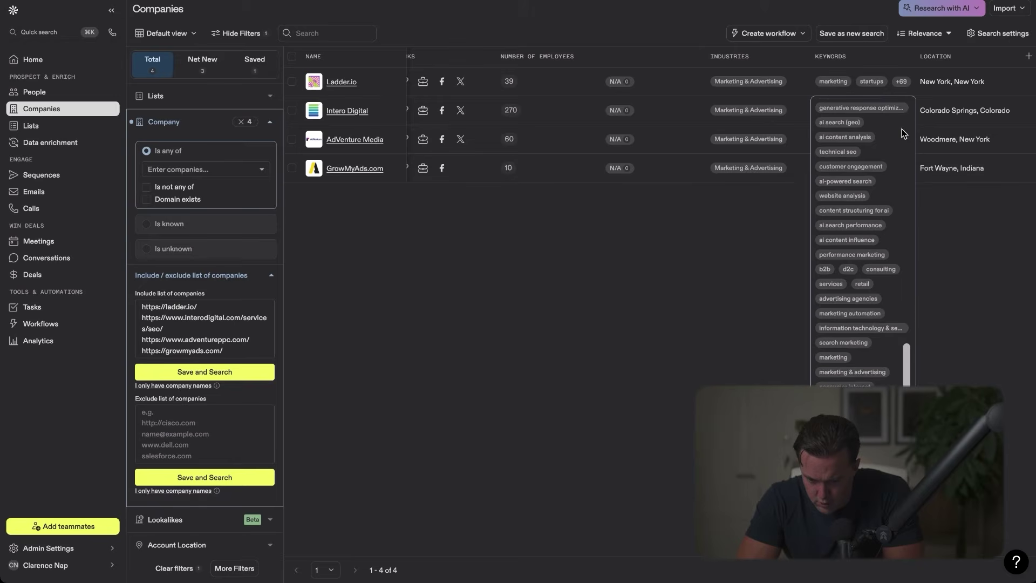
pyautogui.click(993, 221)
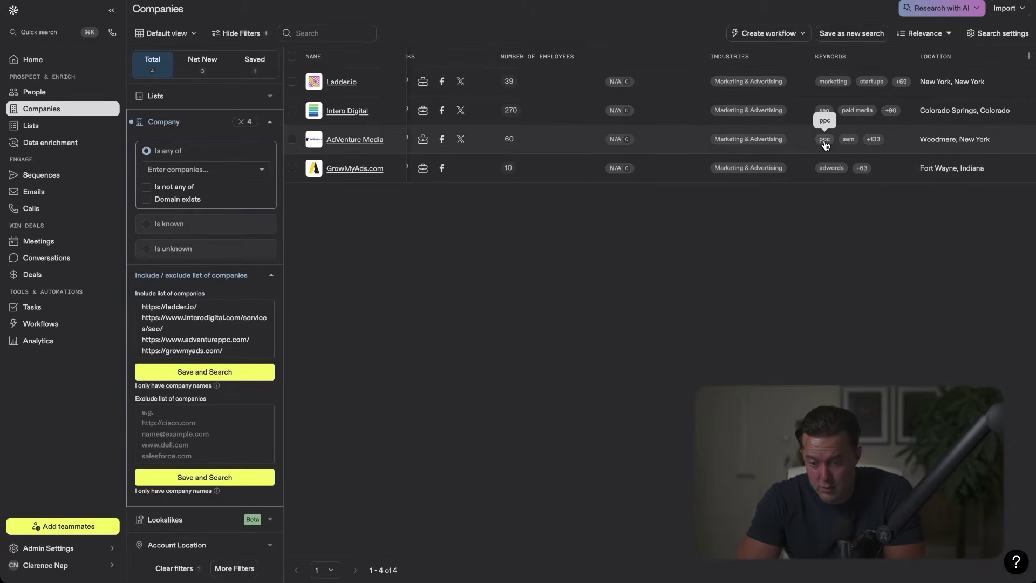
# - Examine the full keyword list of AdVenture Media for relevant advertising terms, and close it
pyautogui.click(874, 139)
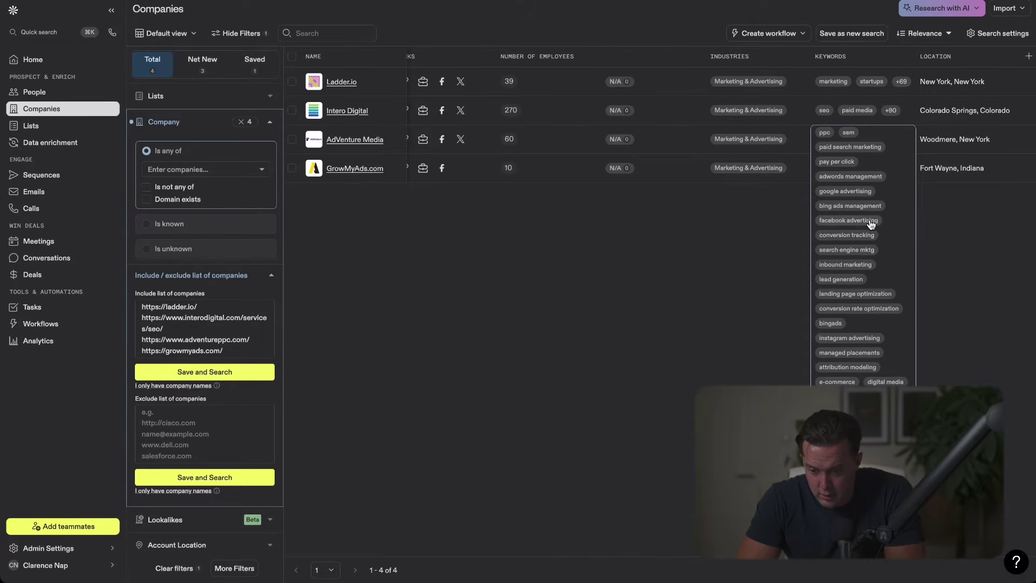
pyautogui.scroll(-5, 892, 216)
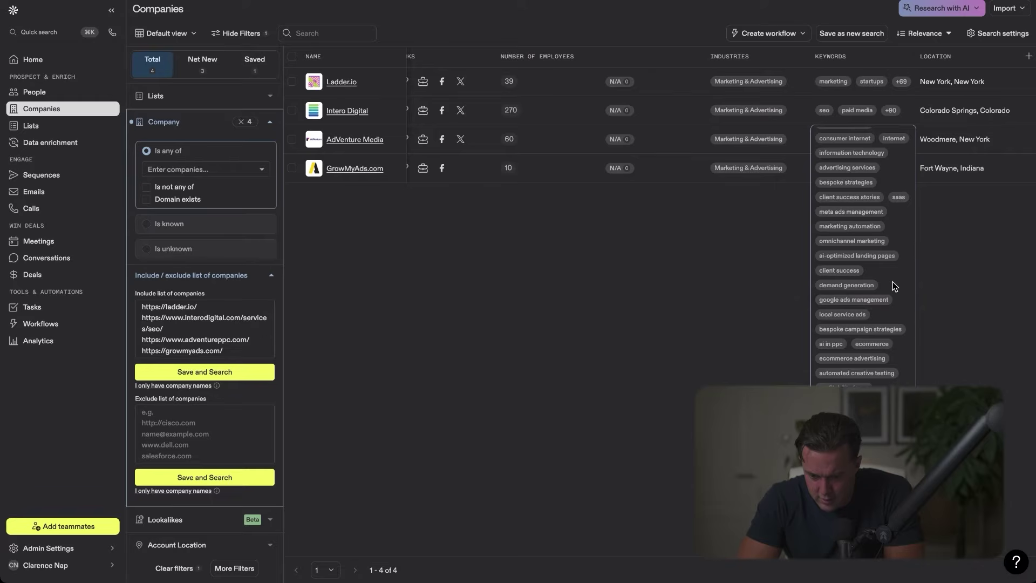
pyautogui.scroll(-4, 893, 286)
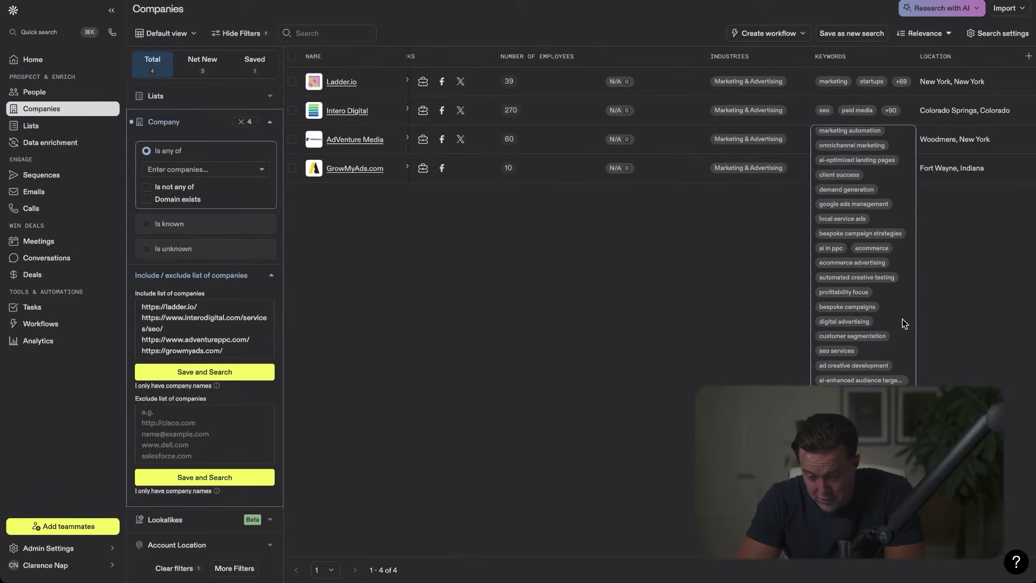
pyautogui.scroll(-1, 902, 319)
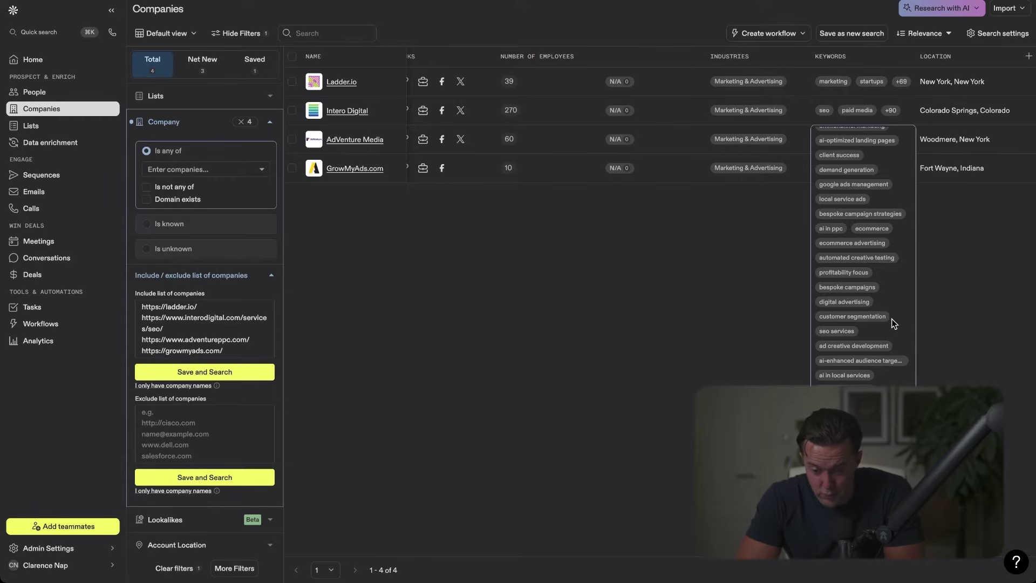
pyautogui.scroll(-1, 893, 323)
pyautogui.scroll(-2, 893, 324)
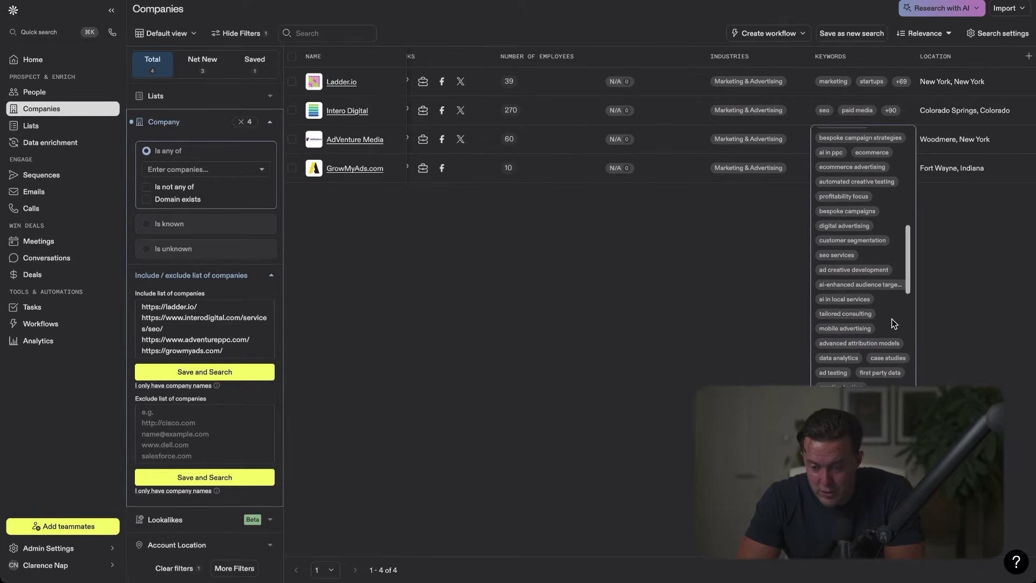
pyautogui.click(735, 316)
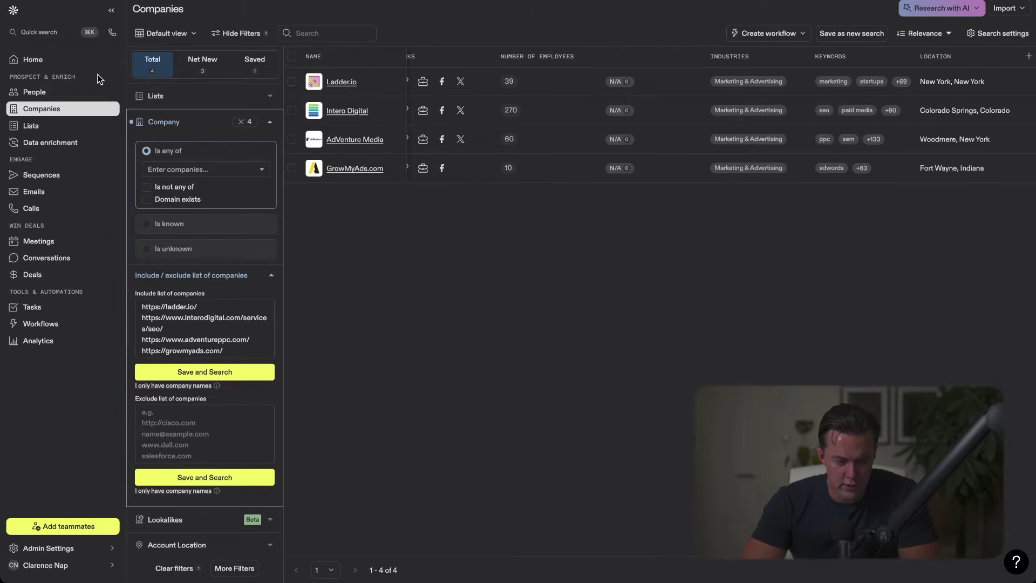
# - Open the people search and restrict the company industry to marketing & advertising
pyautogui.click(59, 90)
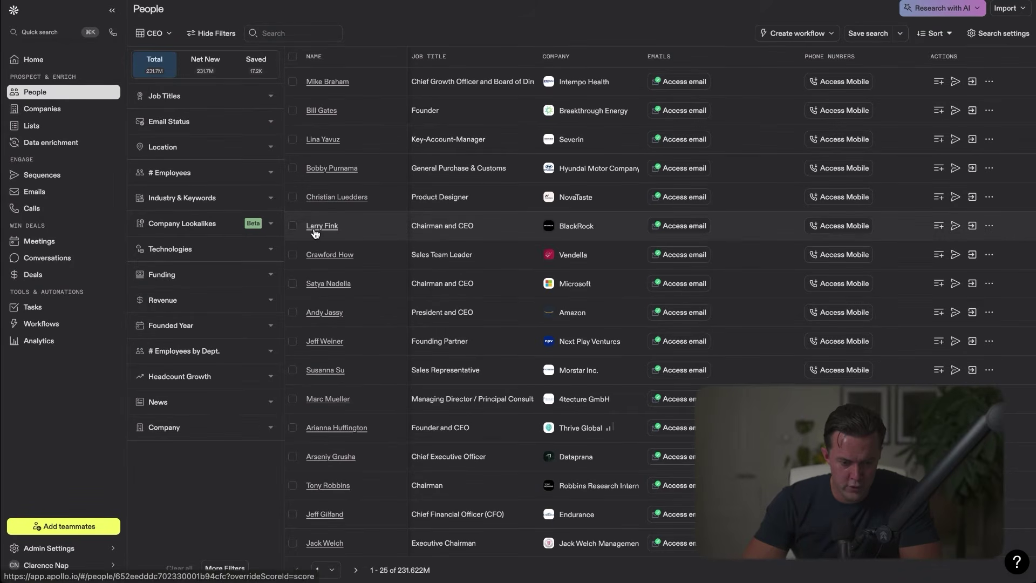
pyautogui.click(267, 199)
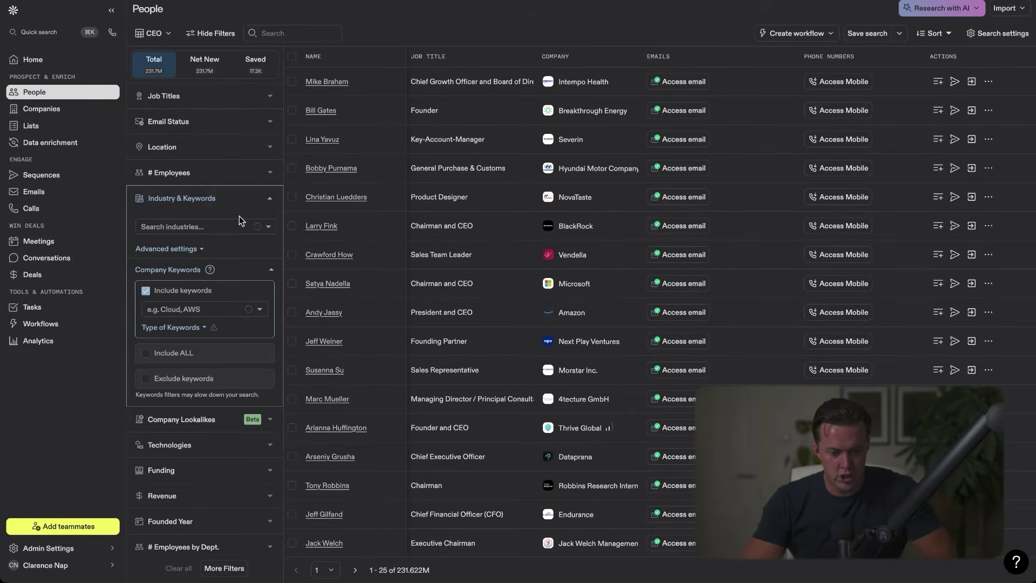
pyautogui.click(205, 228)
pyautogui.write('market')
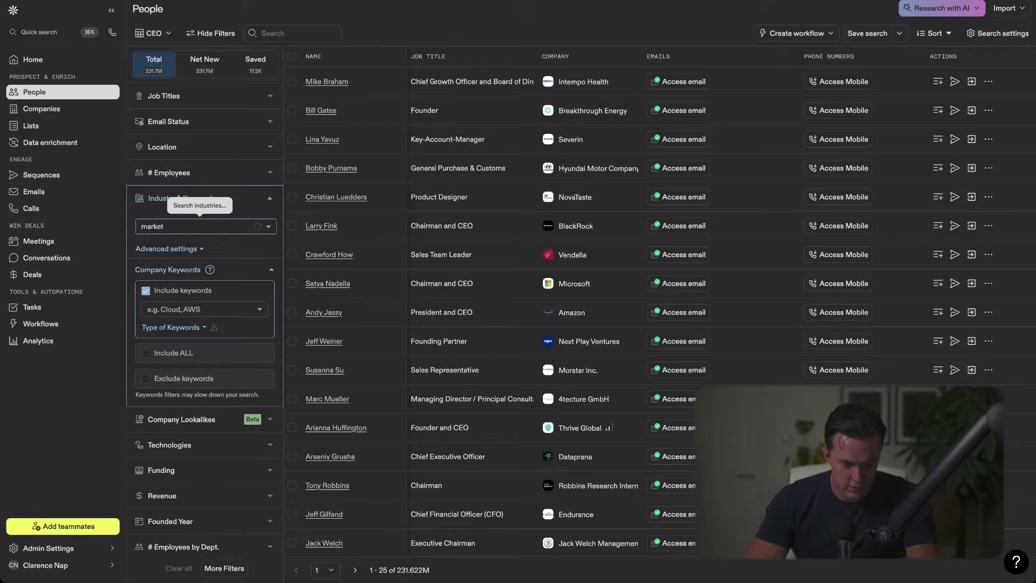
pyautogui.click(199, 246)
# - Include the company keywords ppc, google adwords and ppc management in the industry and keywords filter
pyautogui.click(179, 306)
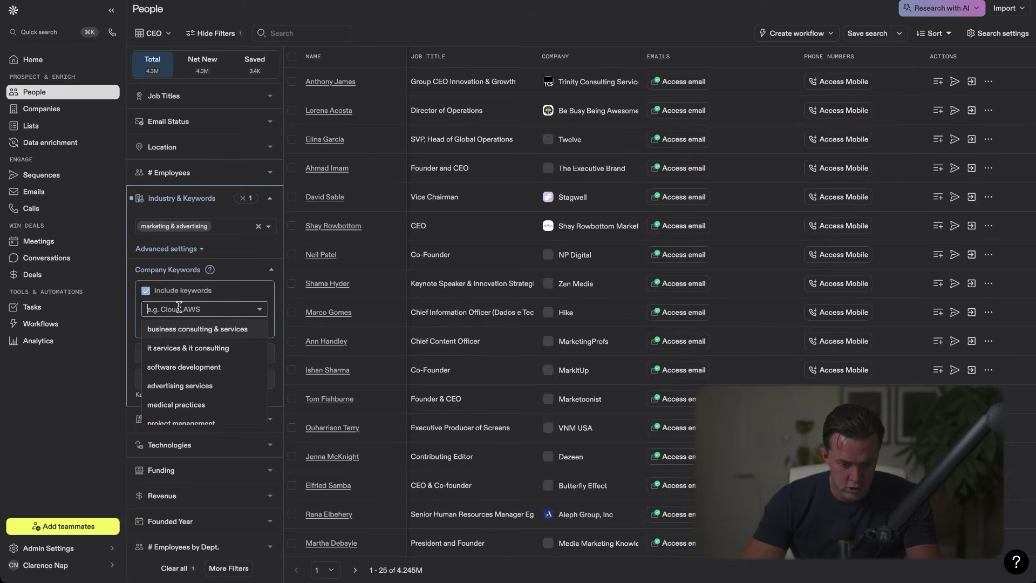
pyautogui.write('ppc')
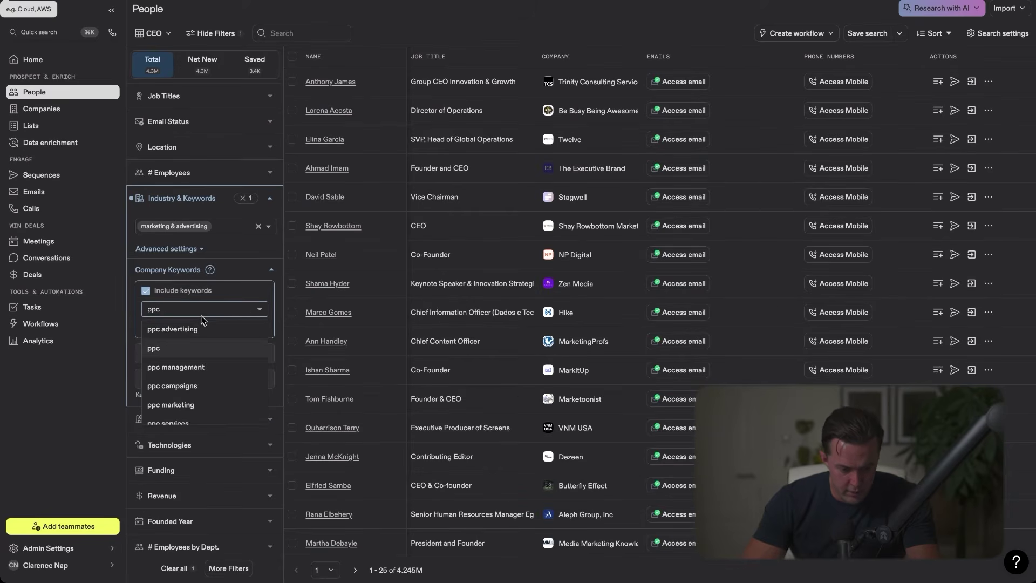
pyautogui.click(180, 349)
pyautogui.write('google')
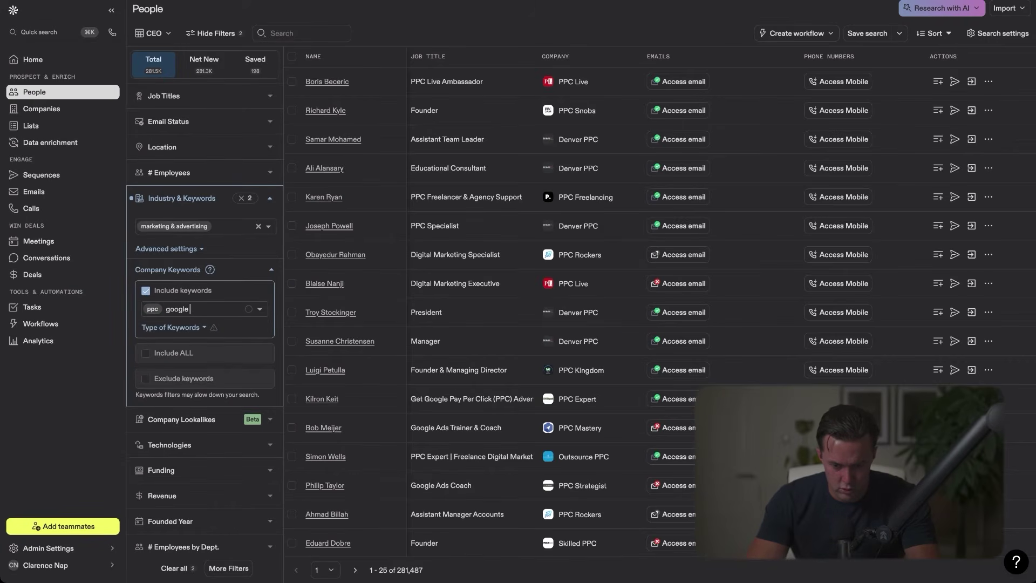
pyautogui.click(199, 350)
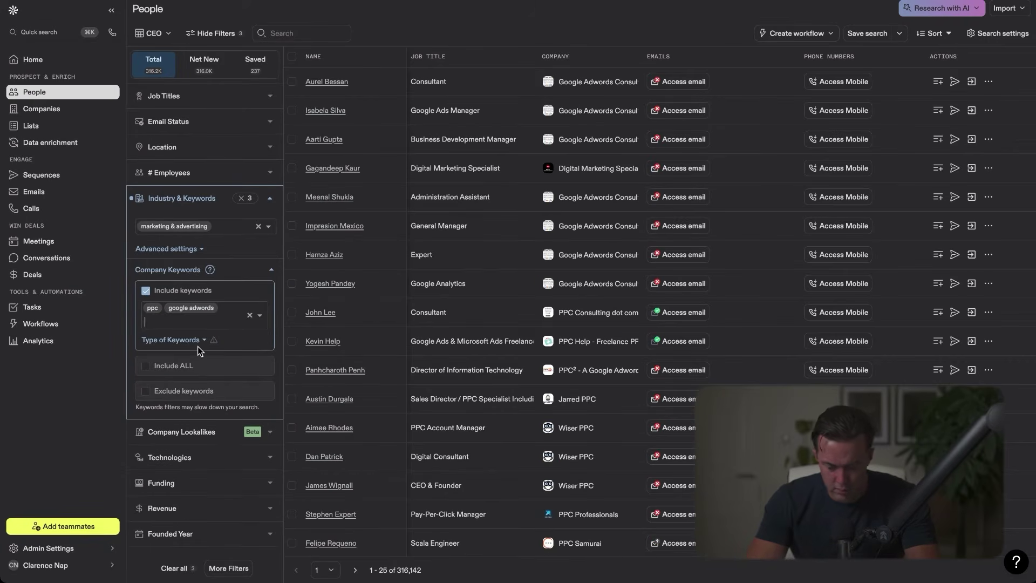
pyautogui.write('ppc')
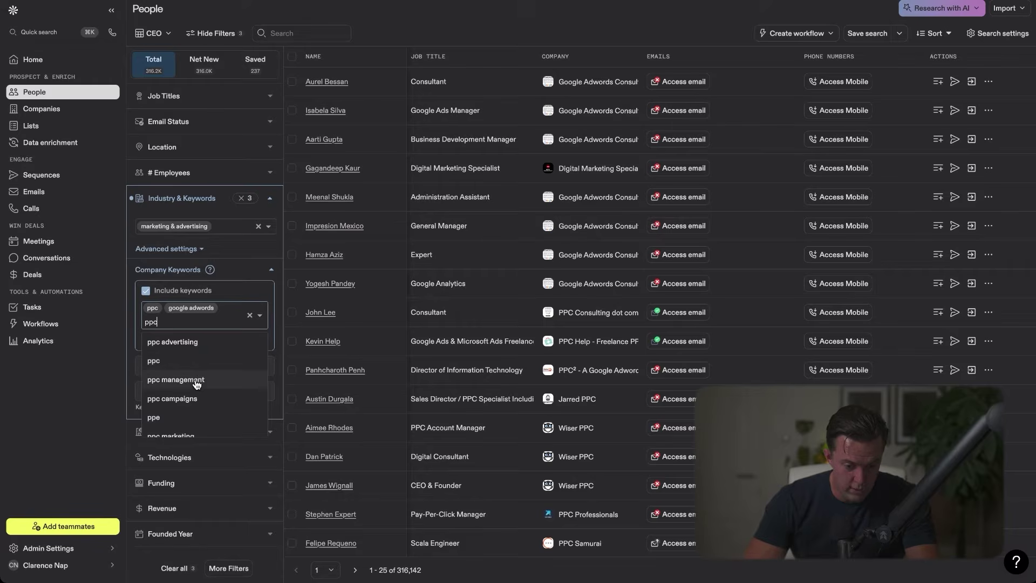
pyautogui.click(196, 380)
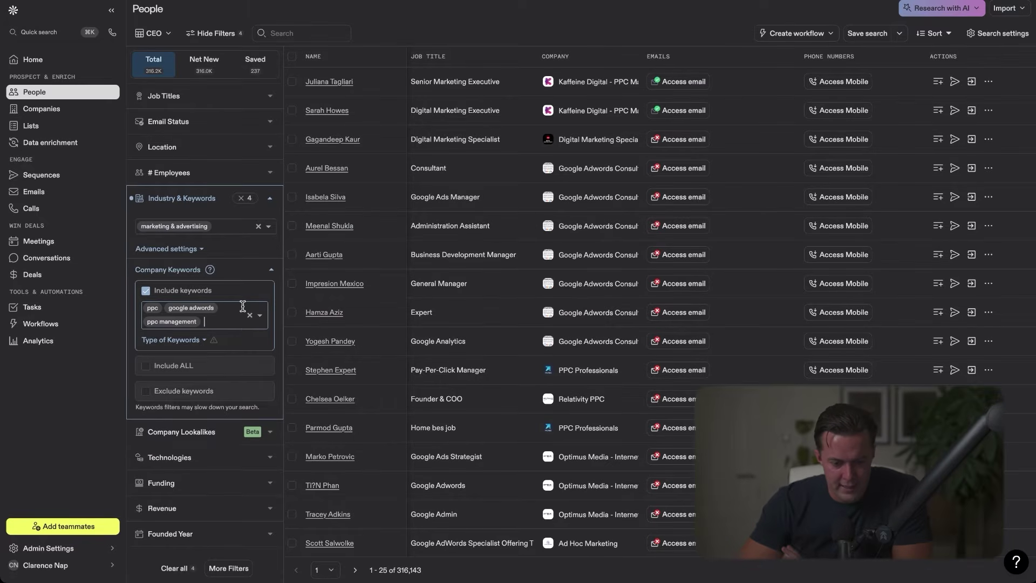
pyautogui.click(269, 198)
# - Filter job titles by the management levels Owner, Founder, C suite, Partner and Vp
pyautogui.click(270, 99)
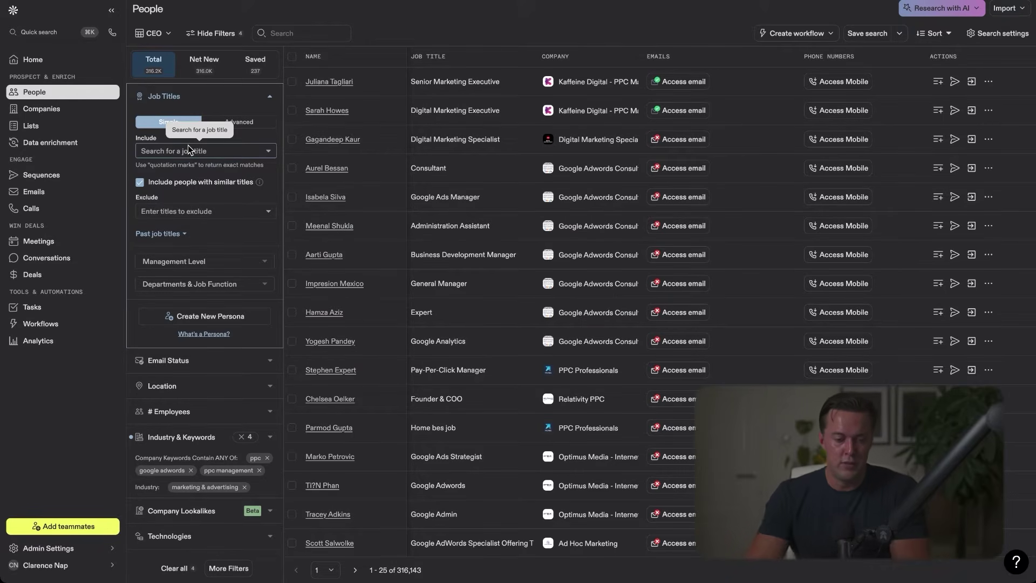
pyautogui.click(211, 265)
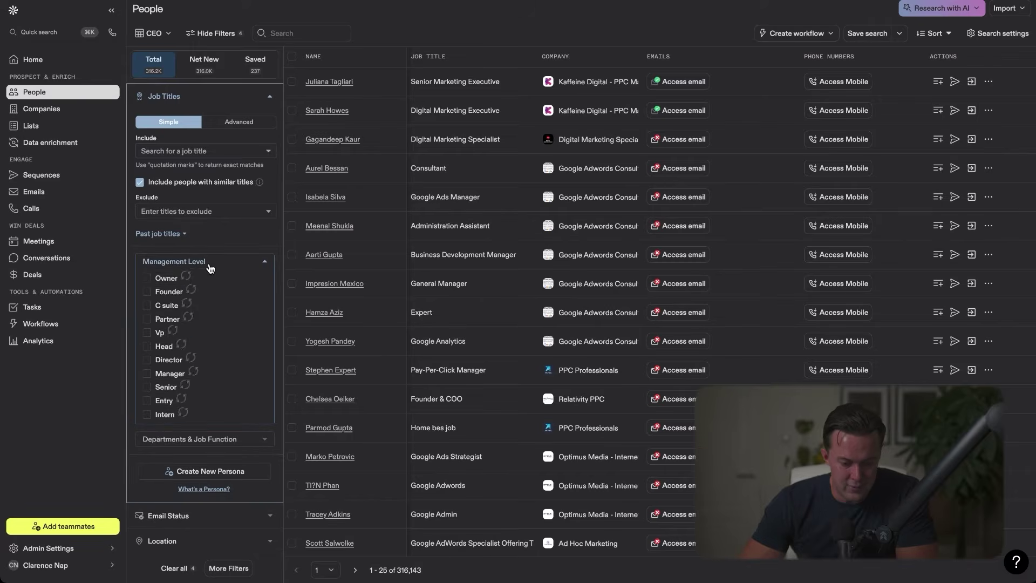
pyautogui.click(147, 292)
pyautogui.click(146, 305)
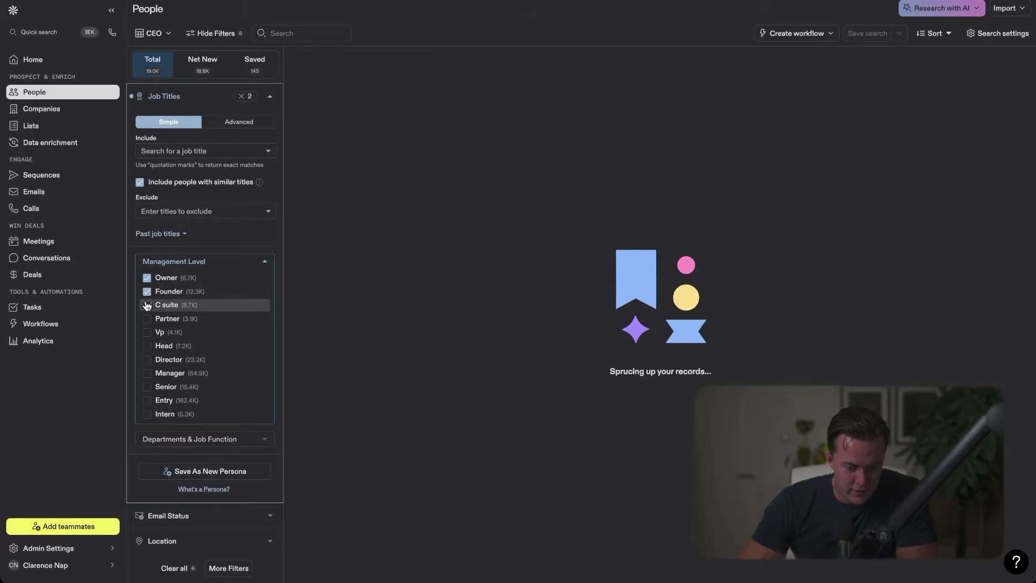
pyautogui.click(147, 319)
pyautogui.click(147, 332)
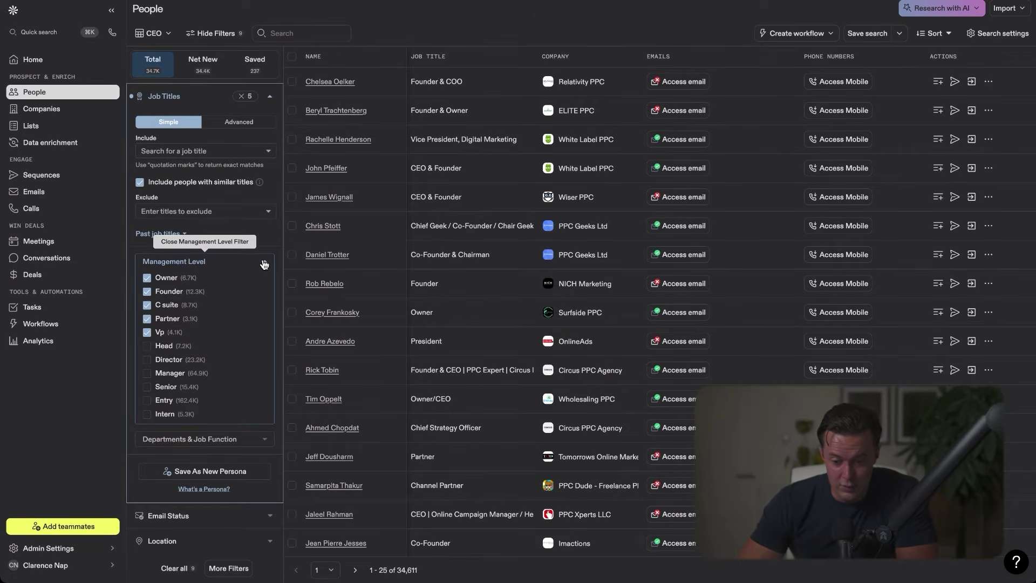
pyautogui.click(264, 264)
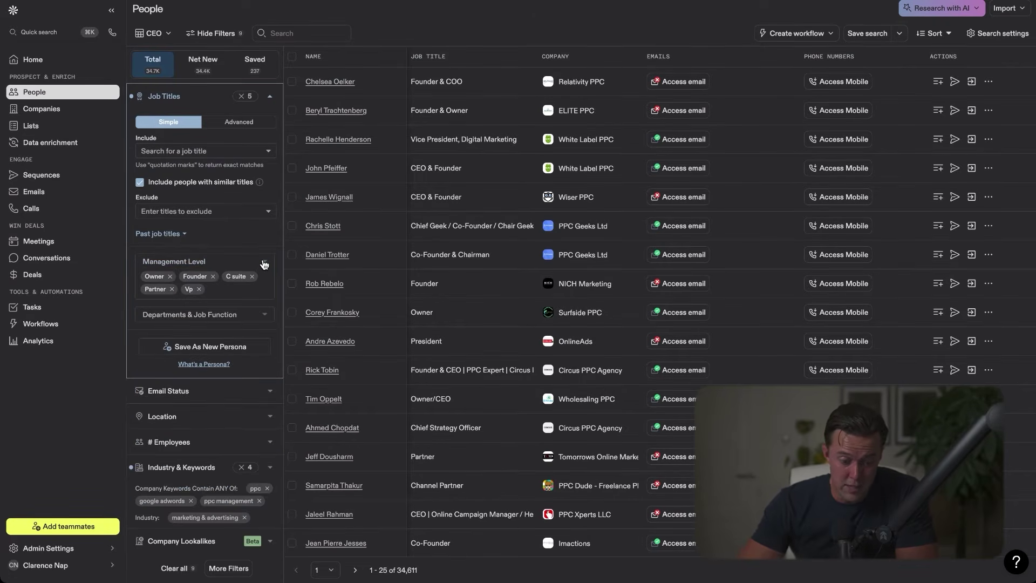
pyautogui.click(269, 96)
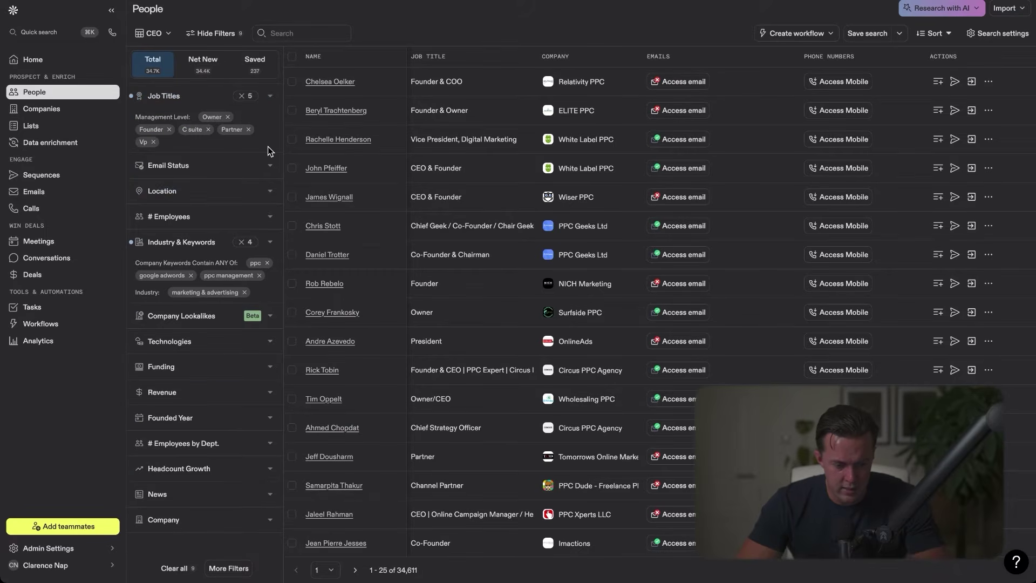
# - Restrict both the contact location and the account HQ location to United States
pyautogui.click(266, 200)
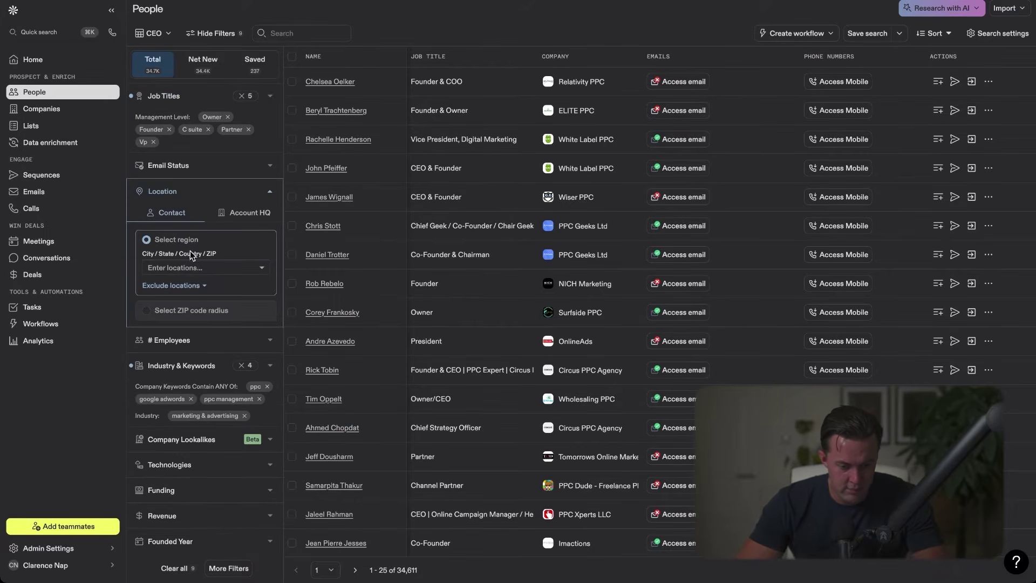
pyautogui.click(192, 267)
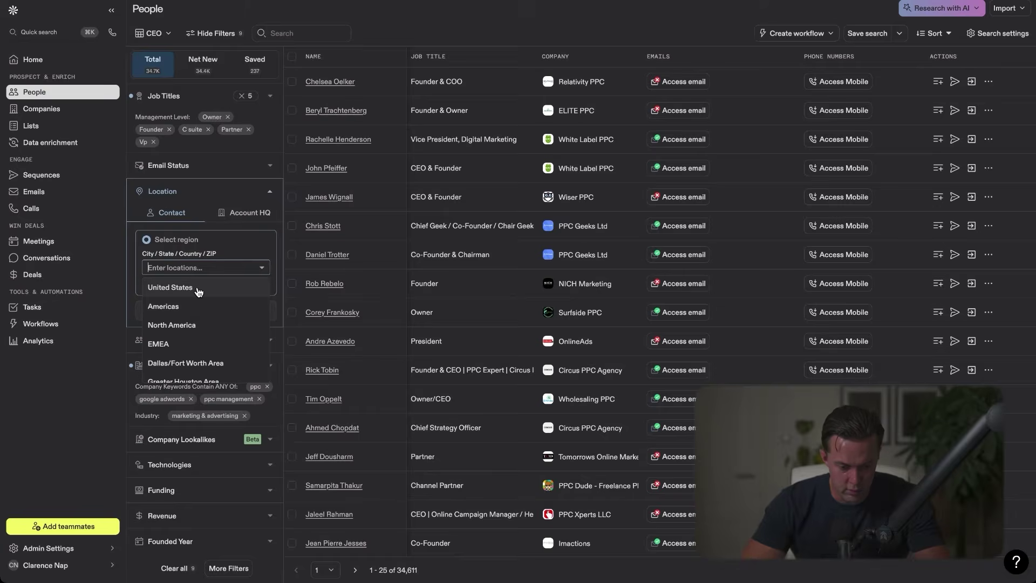
pyautogui.click(197, 291)
pyautogui.click(238, 212)
pyautogui.click(194, 267)
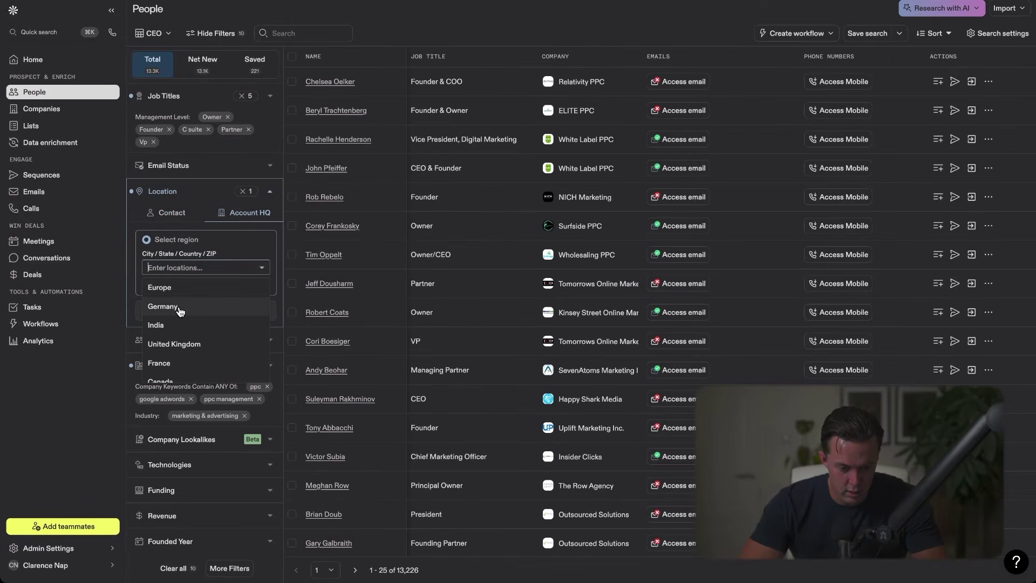
pyautogui.scroll(-3, 175, 352)
pyautogui.scroll(2, 192, 302)
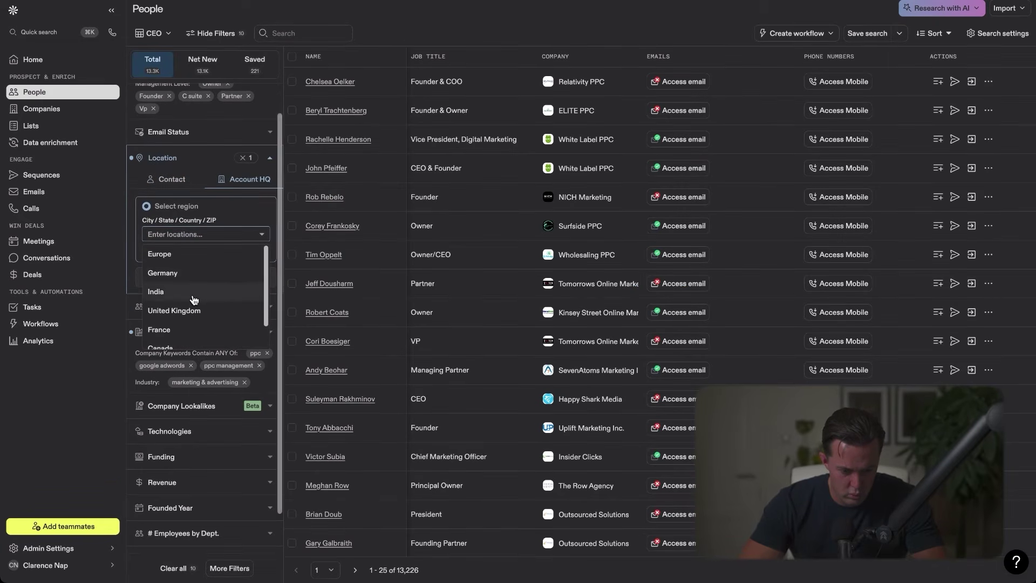
pyautogui.write('uni')
pyautogui.click(178, 254)
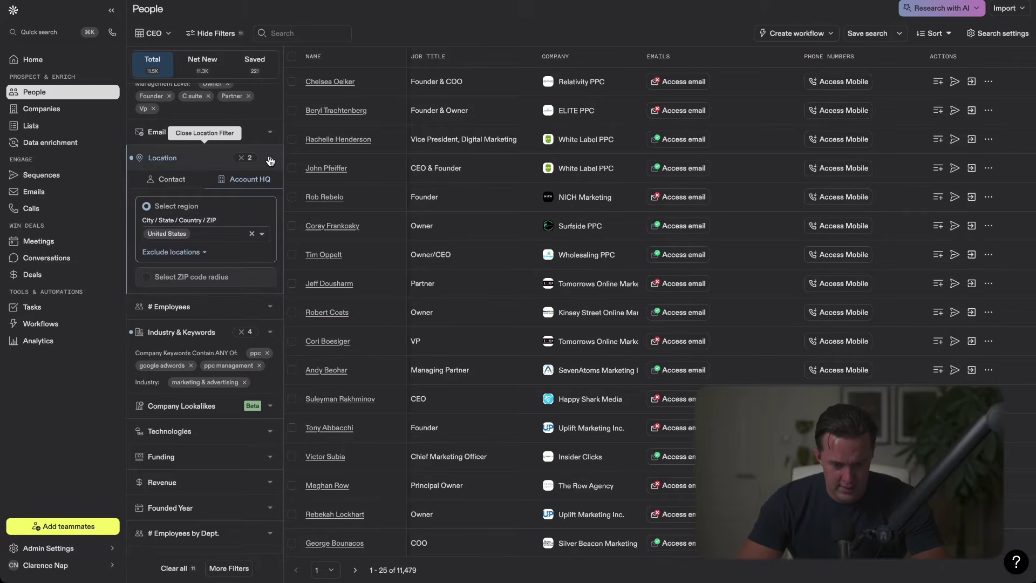
pyautogui.click(235, 158)
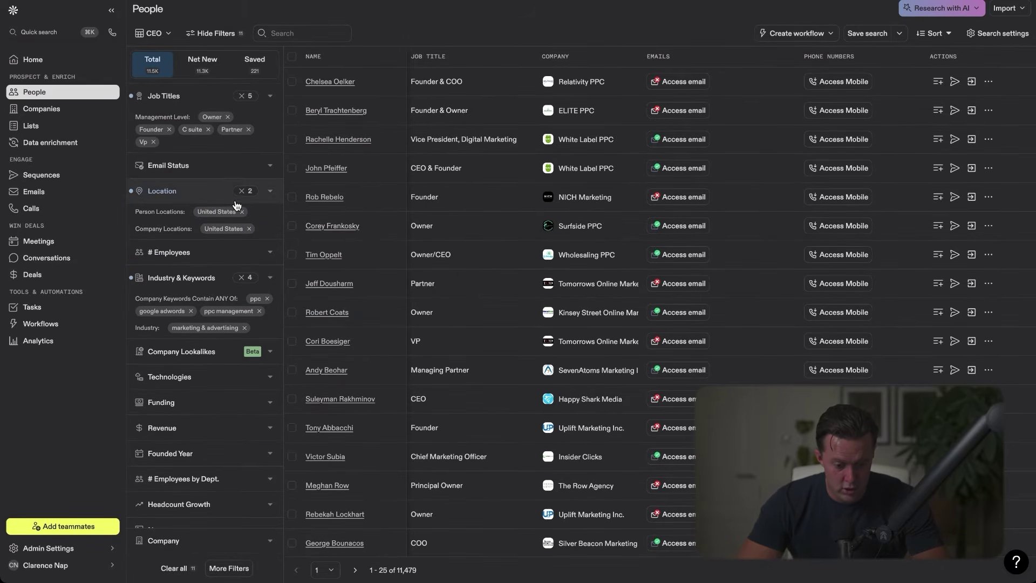
# - Review the revenue filter's range and company type options without setting any
pyautogui.click(271, 430)
pyautogui.scroll(-1, 237, 424)
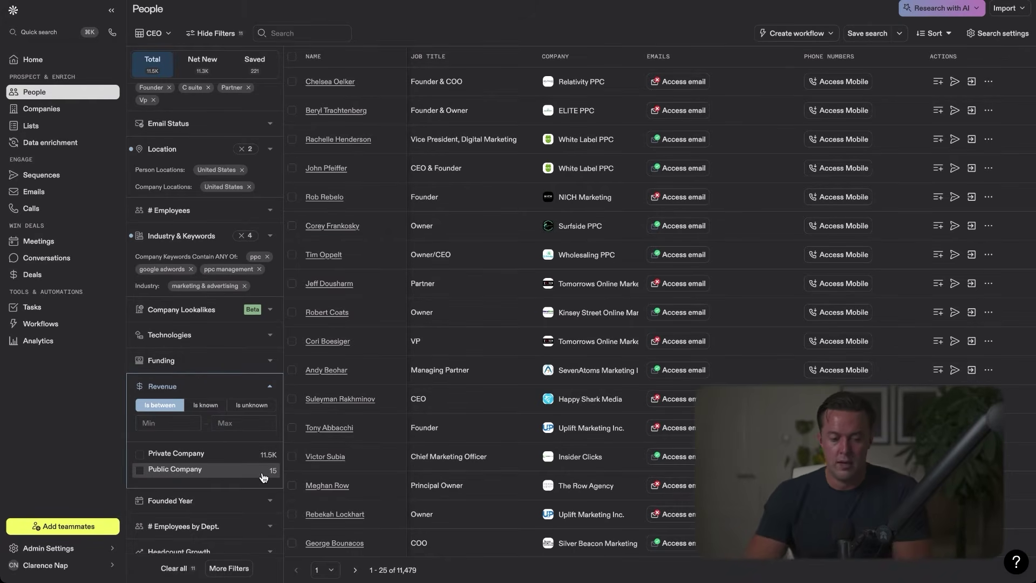
pyautogui.click(268, 386)
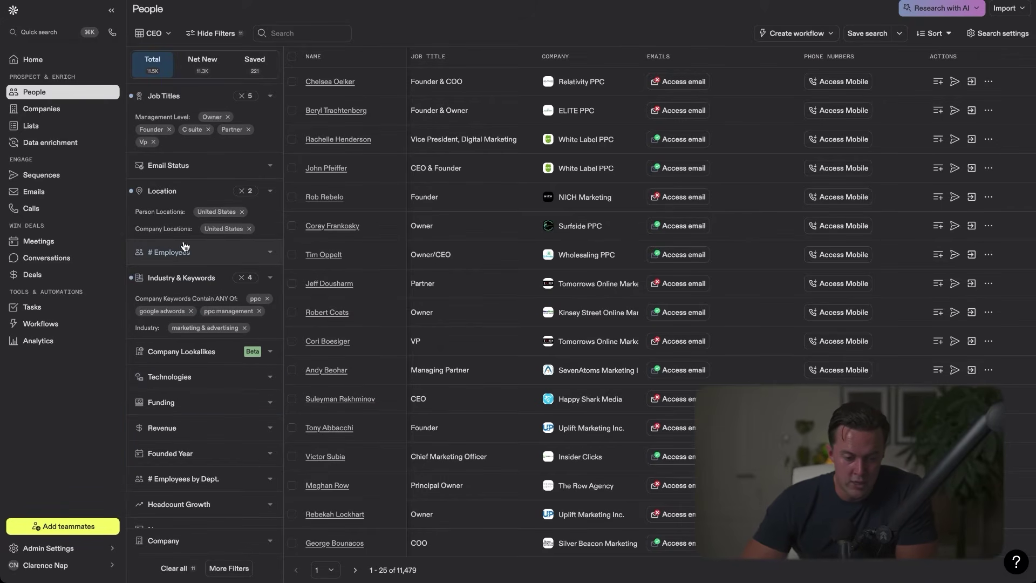
# - Limit company size to the predefined ranges of 11-20, 21-50 and 51-100 employees
pyautogui.click(267, 253)
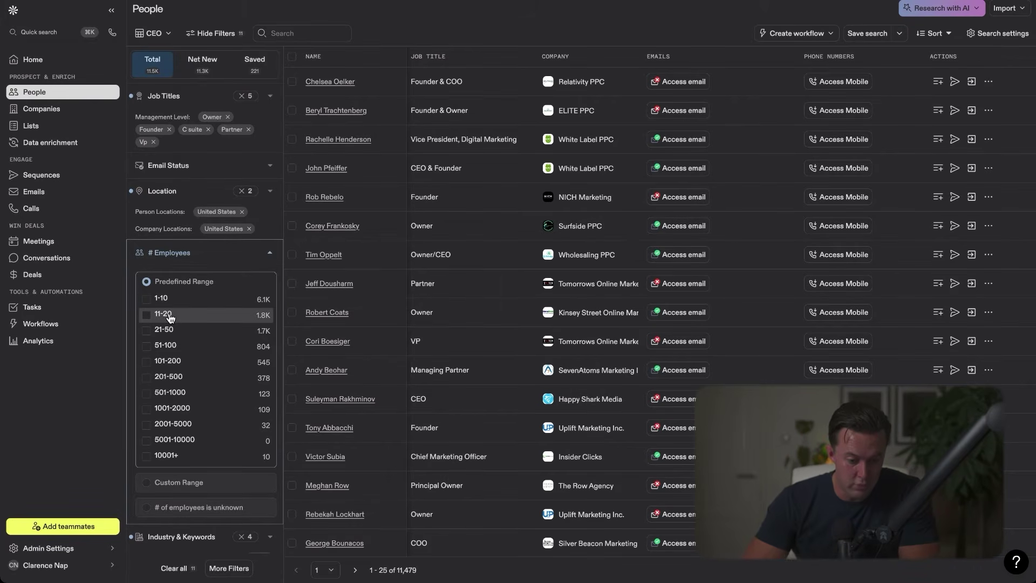
pyautogui.click(146, 316)
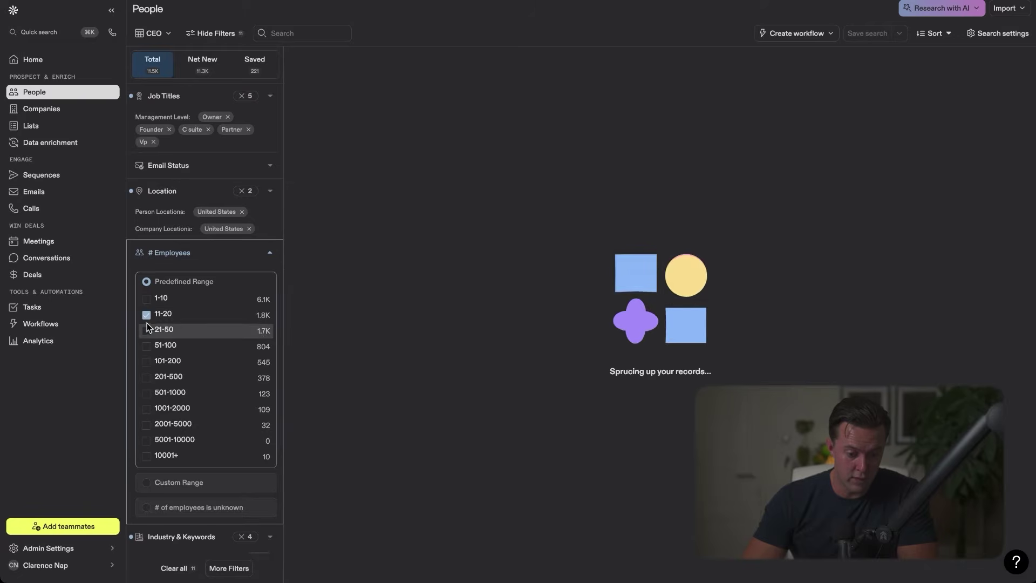
pyautogui.click(146, 346)
pyautogui.click(146, 331)
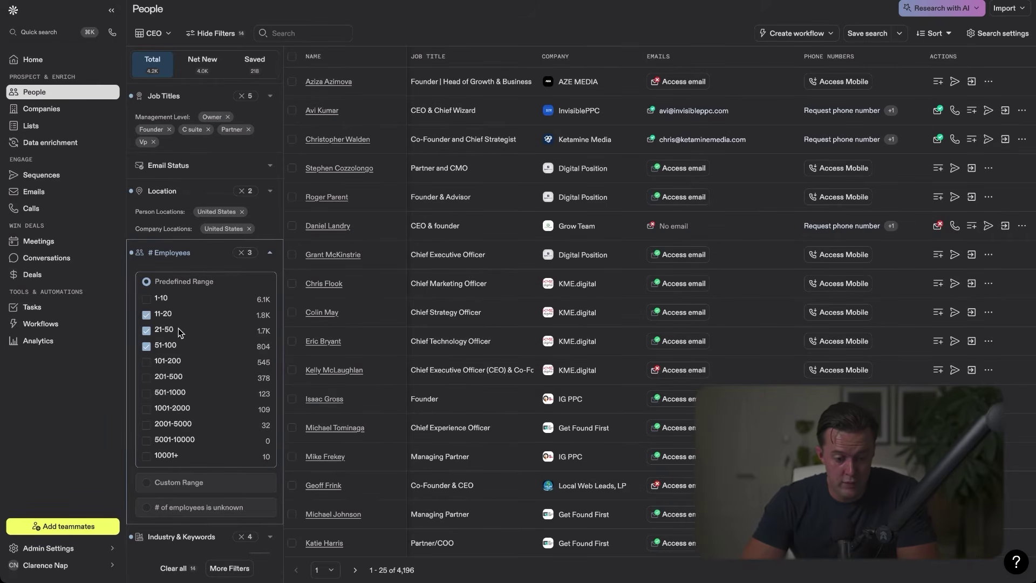
# - Examine the filtered people's job titles, companies, locations, employee counts, industries and company keywords for relevance
pyautogui.hscroll(5, 444, 239)
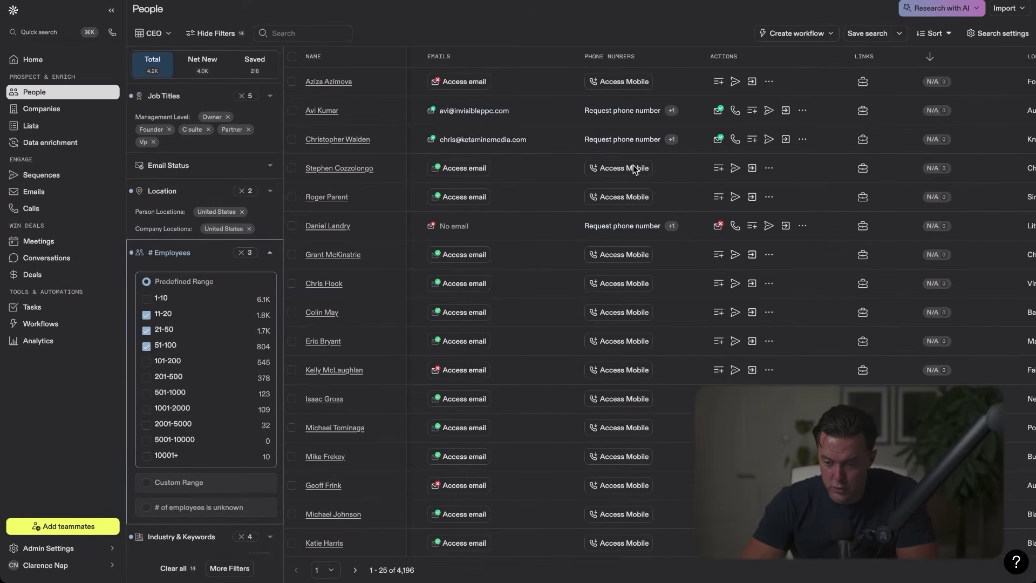
pyautogui.hscroll(10, 633, 164)
pyautogui.hscroll(1, 635, 170)
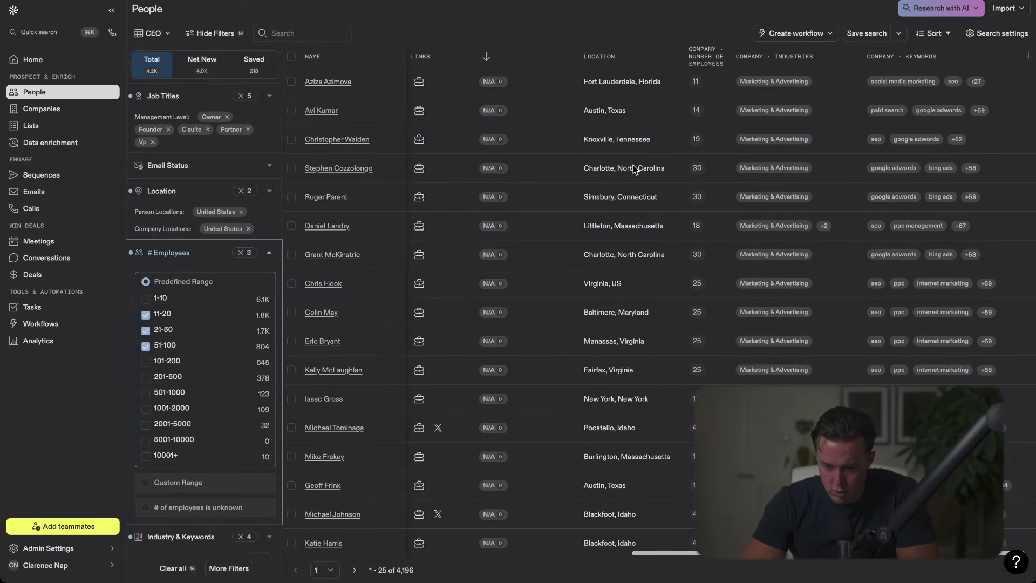
pyautogui.scroll(-5, 789, 208)
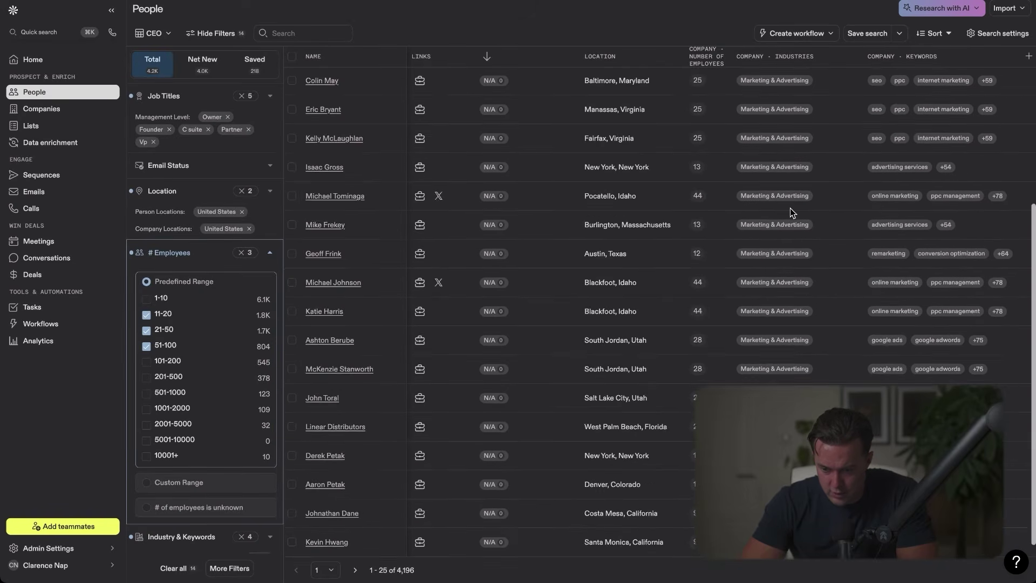
pyautogui.scroll(5, 789, 209)
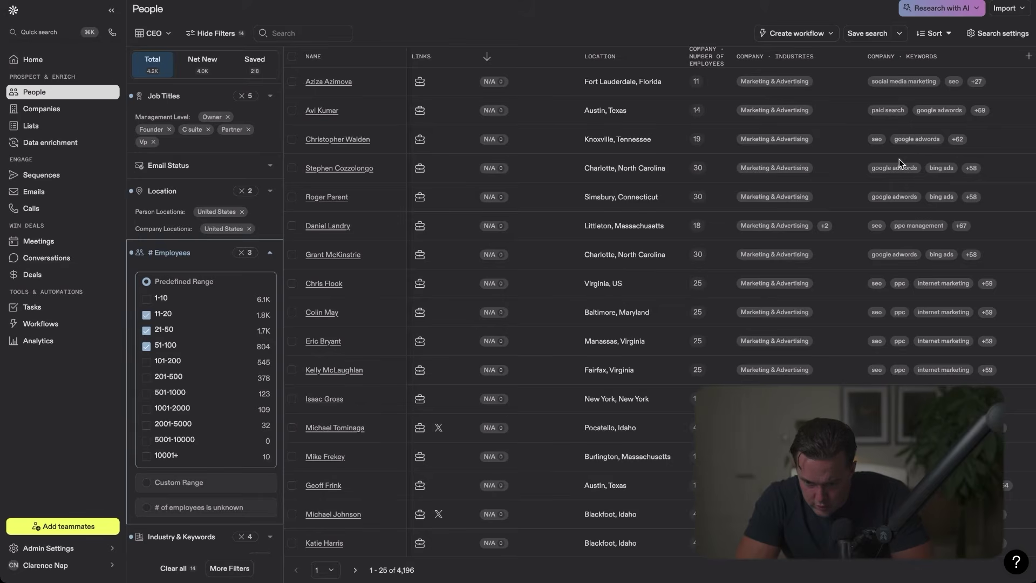
pyautogui.scroll(-5, 920, 242)
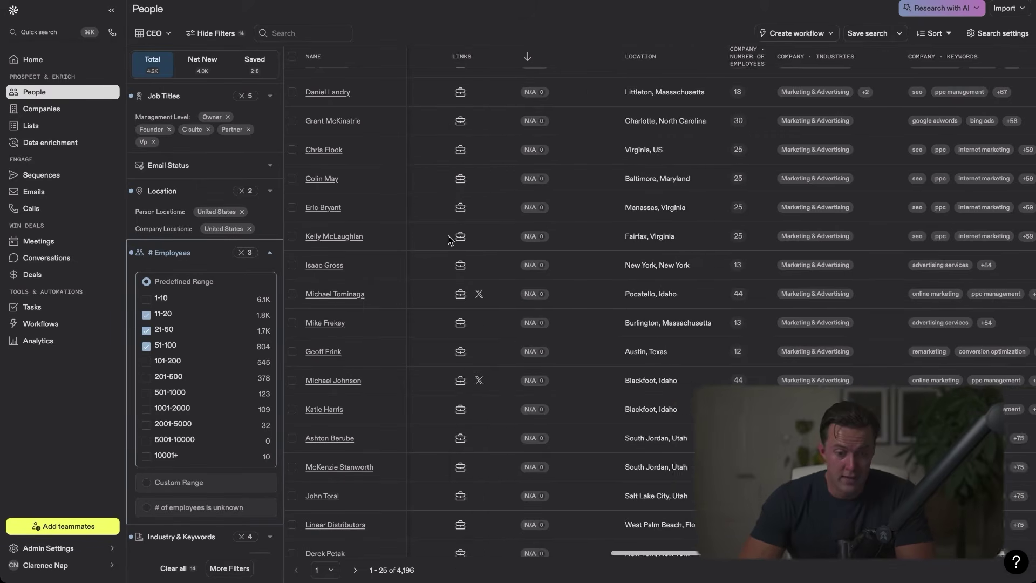
pyautogui.hscroll(-10, 448, 235)
pyautogui.scroll(5, 405, 86)
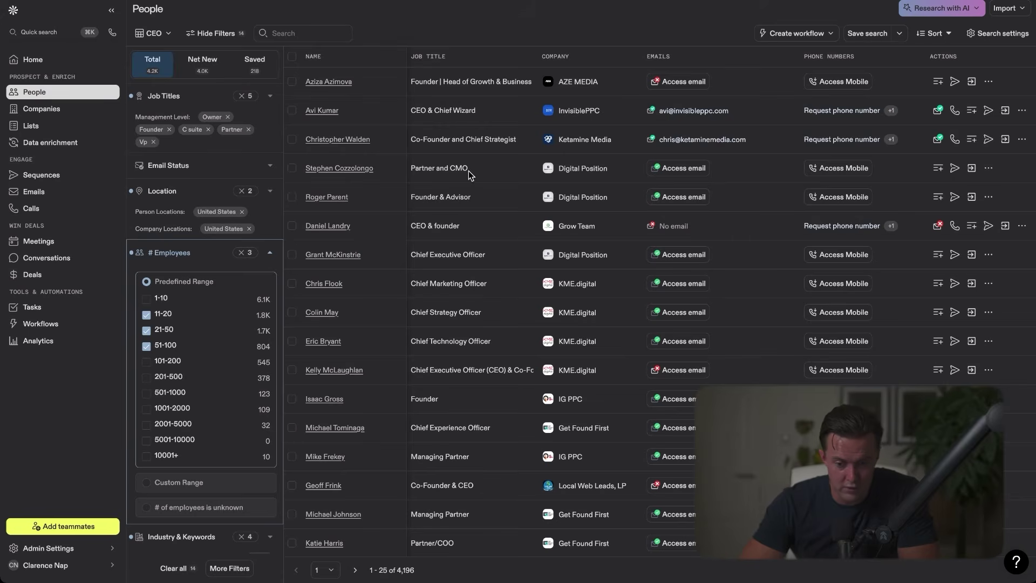
pyautogui.hscroll(10, 603, 192)
pyautogui.scroll(-4, 603, 192)
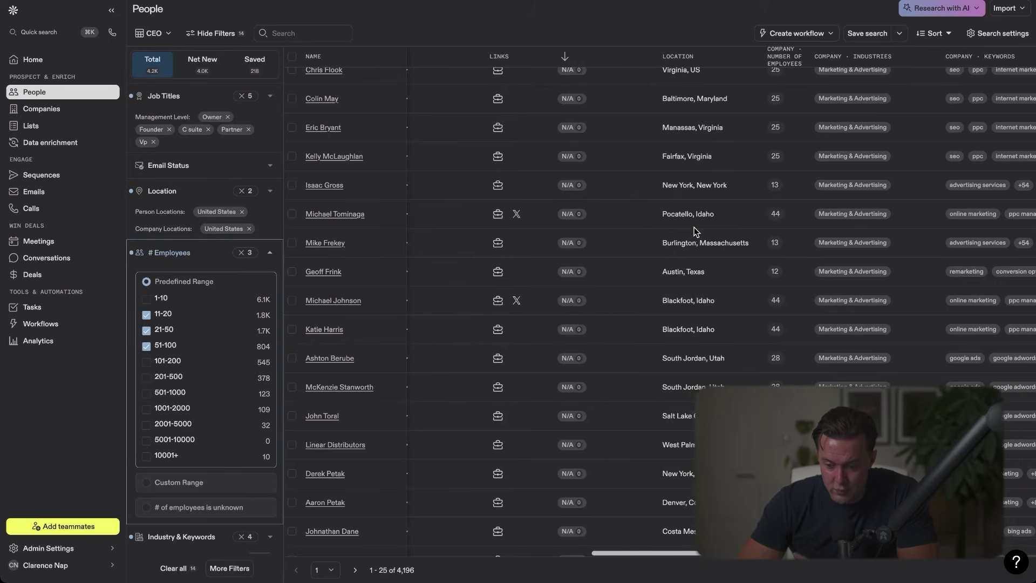
pyautogui.hscroll(3, 694, 227)
pyautogui.scroll(-1, 708, 247)
pyautogui.hscroll(-10, 707, 248)
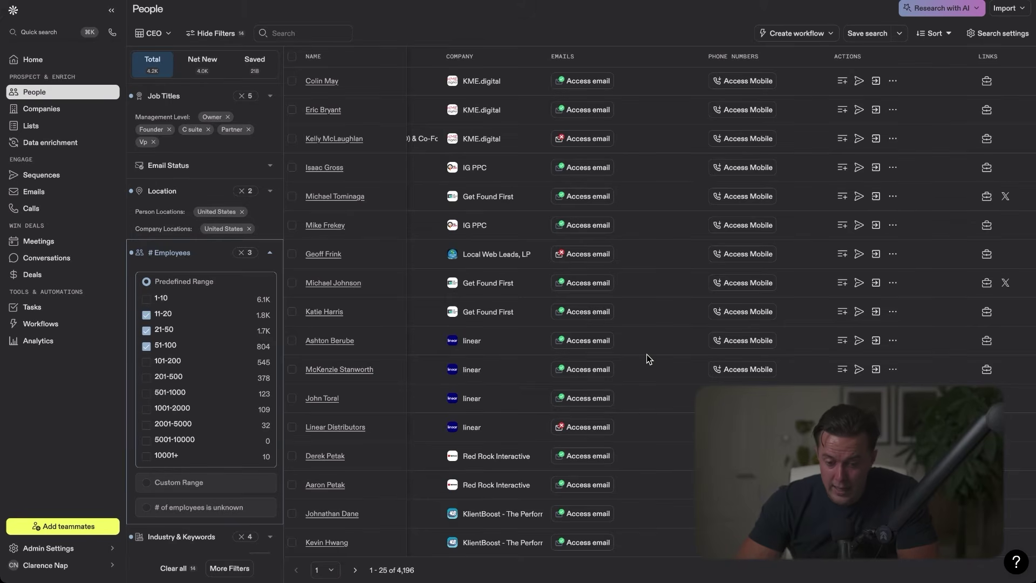
pyautogui.hscroll(10, 646, 354)
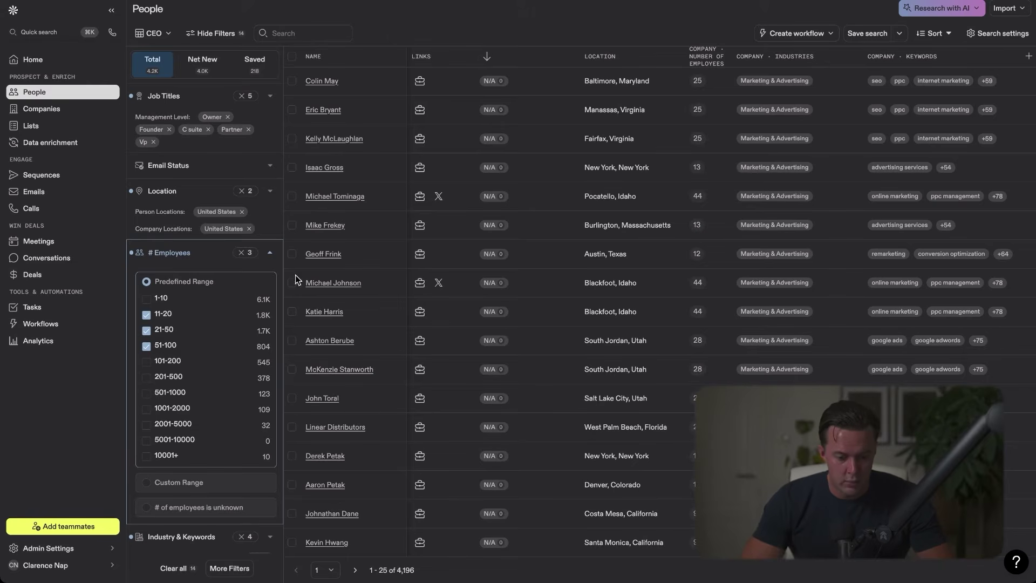
# - Exclude companies with the keyword "saas" in the industry and keywords filter
pyautogui.click(264, 252)
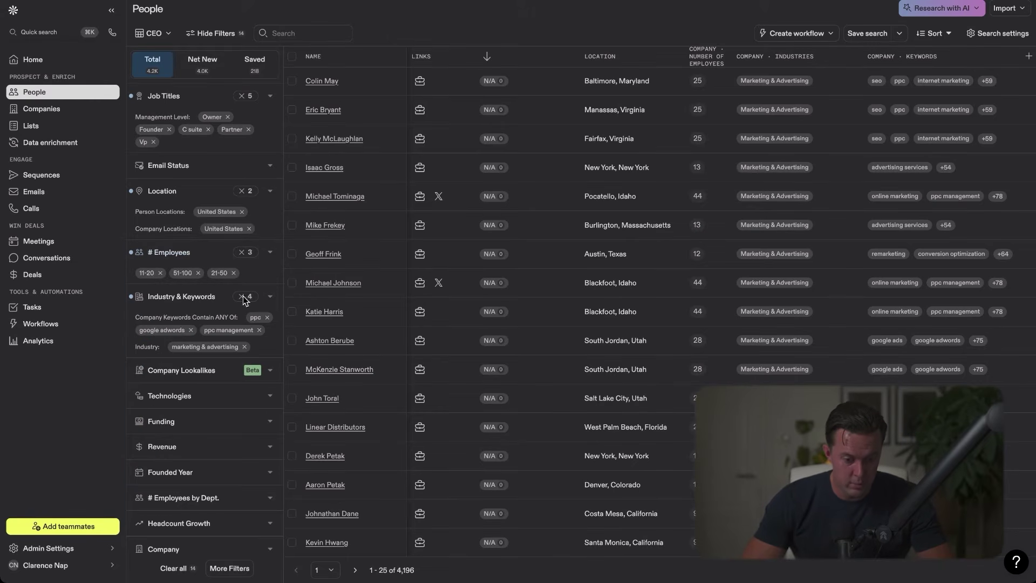
pyautogui.scroll(-1, 246, 302)
pyautogui.click(270, 289)
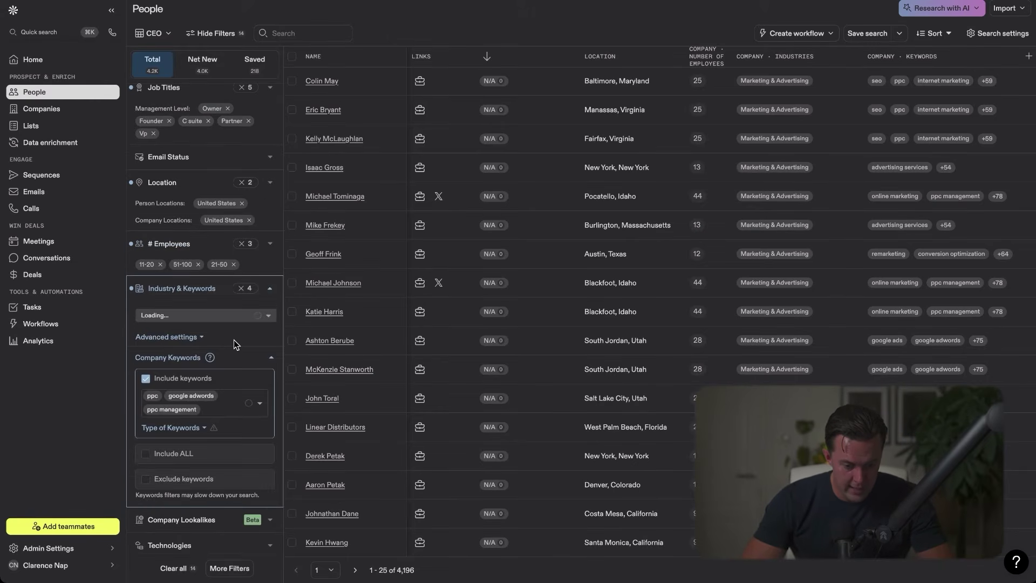
pyautogui.scroll(-3, 234, 339)
pyautogui.click(210, 415)
pyautogui.click(190, 429)
pyautogui.write('saas')
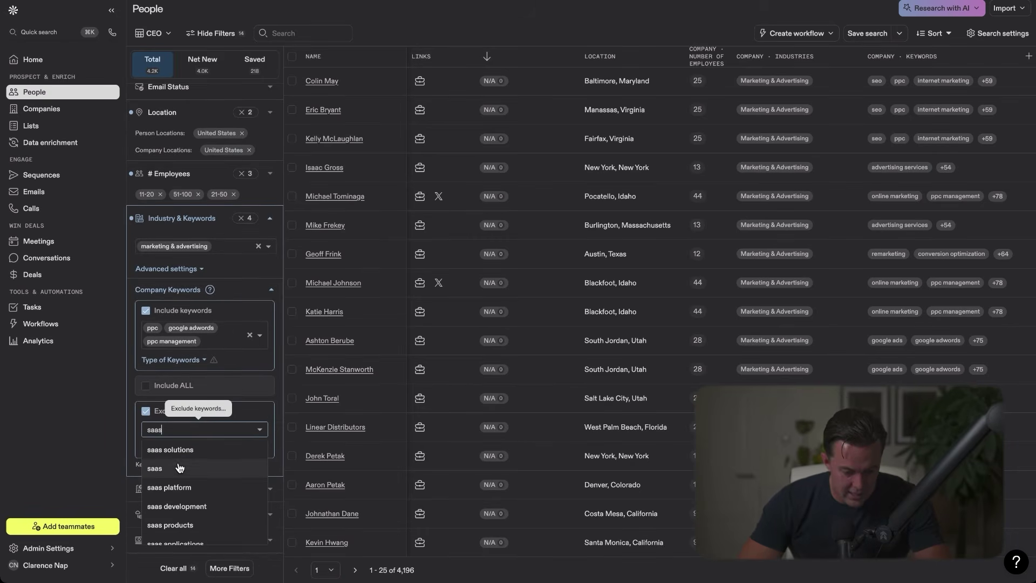
pyautogui.click(179, 467)
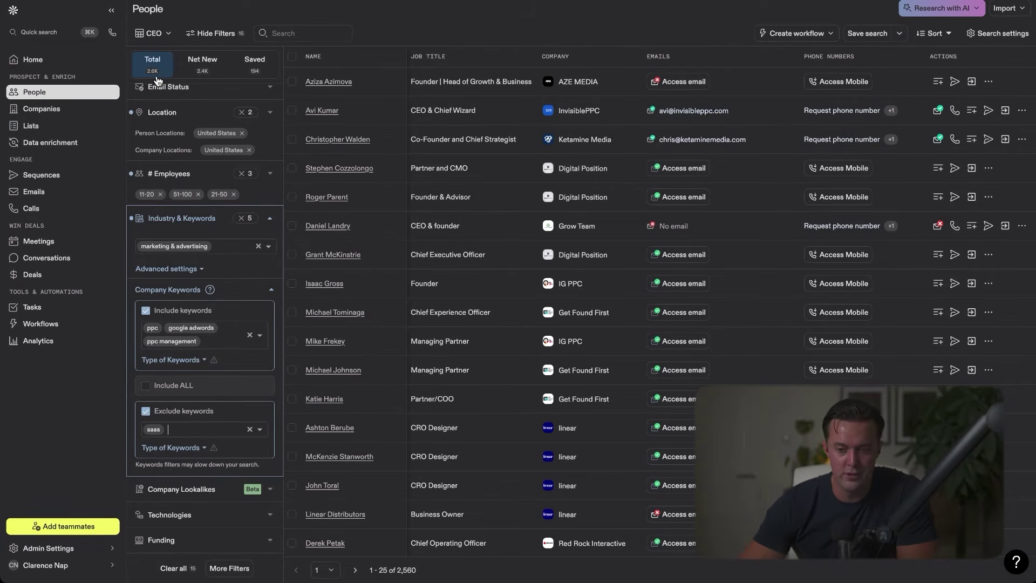
# - Review the filtered people's locations, company sizes, industries and company keywords
pyautogui.hscroll(10, 579, 157)
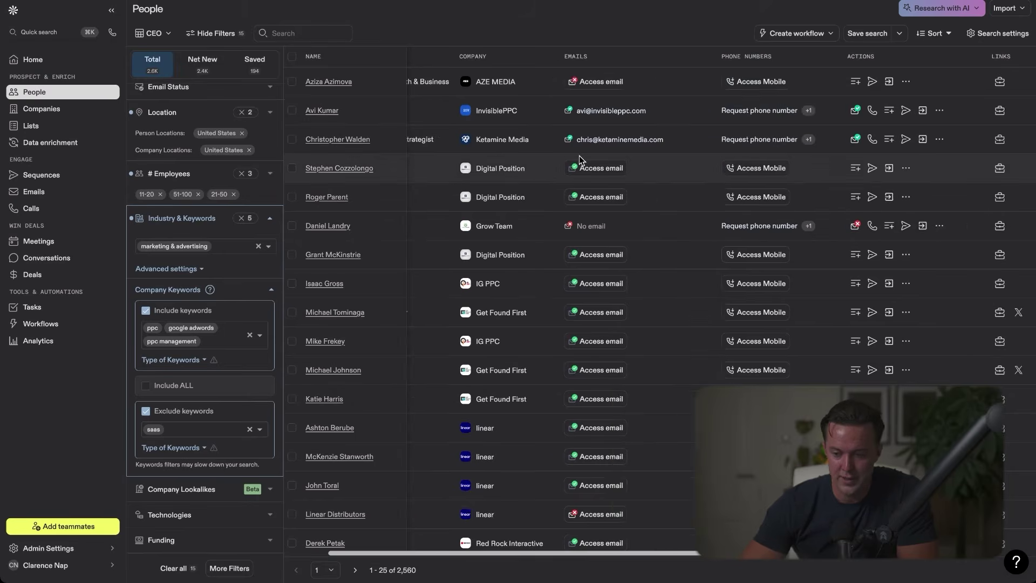
pyautogui.hscroll(3, 578, 155)
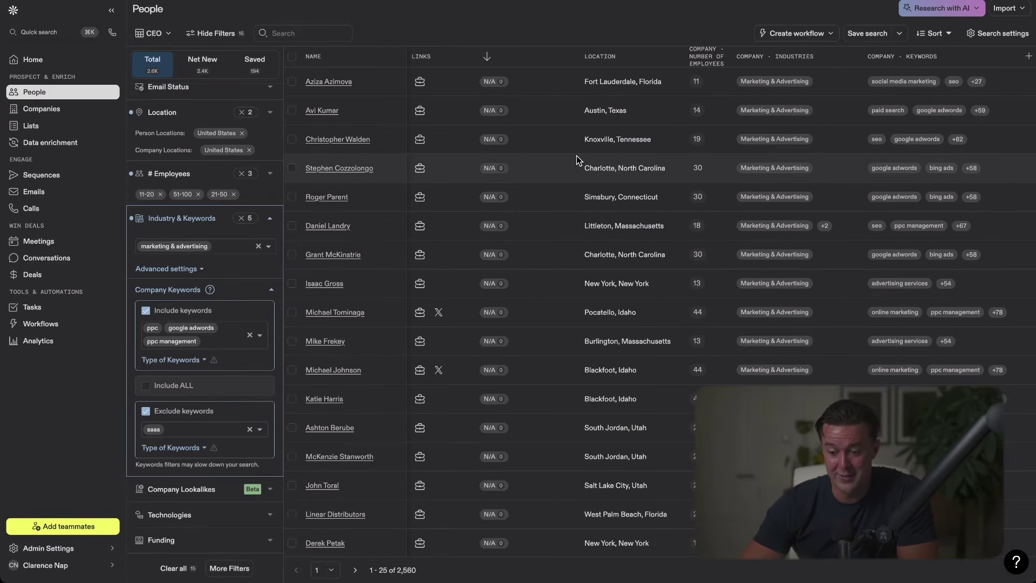
pyautogui.scroll(-5, 555, 280)
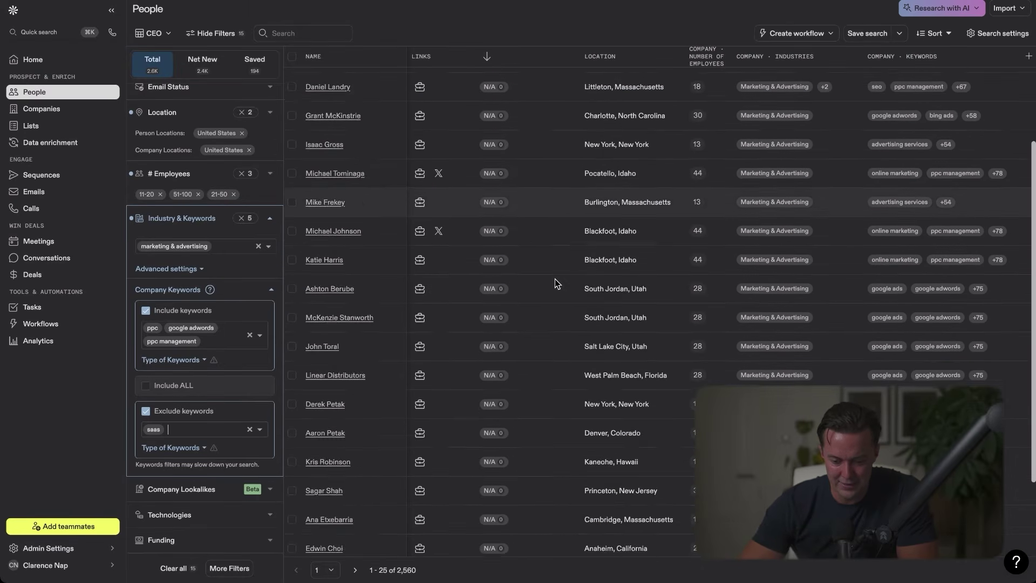
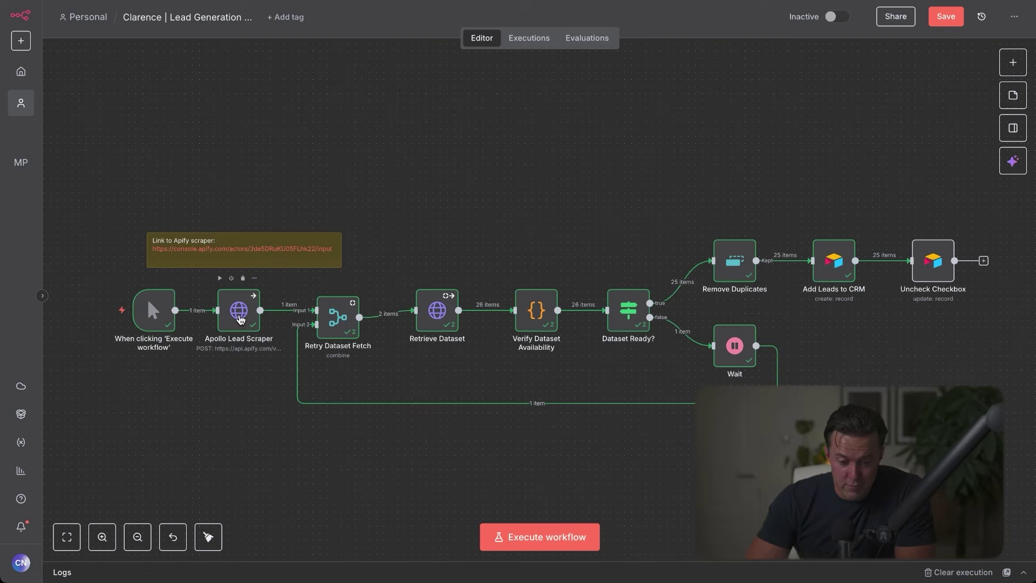
# - View the Apify Apollo.io leads scraper page linked in the n8n workflow's note, and return to the workflow
pyautogui.click(270, 252)
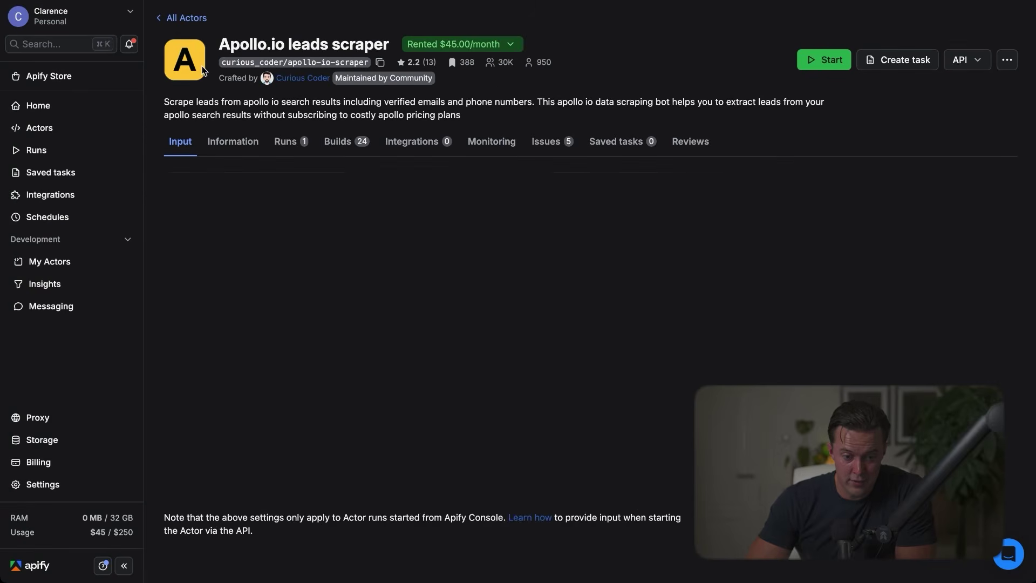
pyautogui.press('super+w')
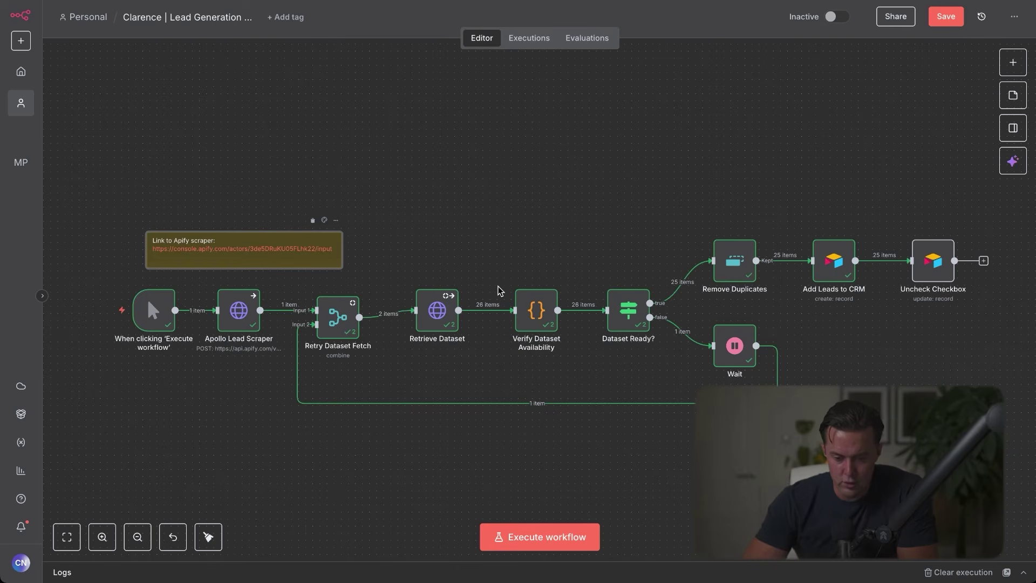
# - Examine the Retrieve Dataset node's lead output, including contact details, employment history, location and organization fields
pyautogui.doubleClick(438, 308)
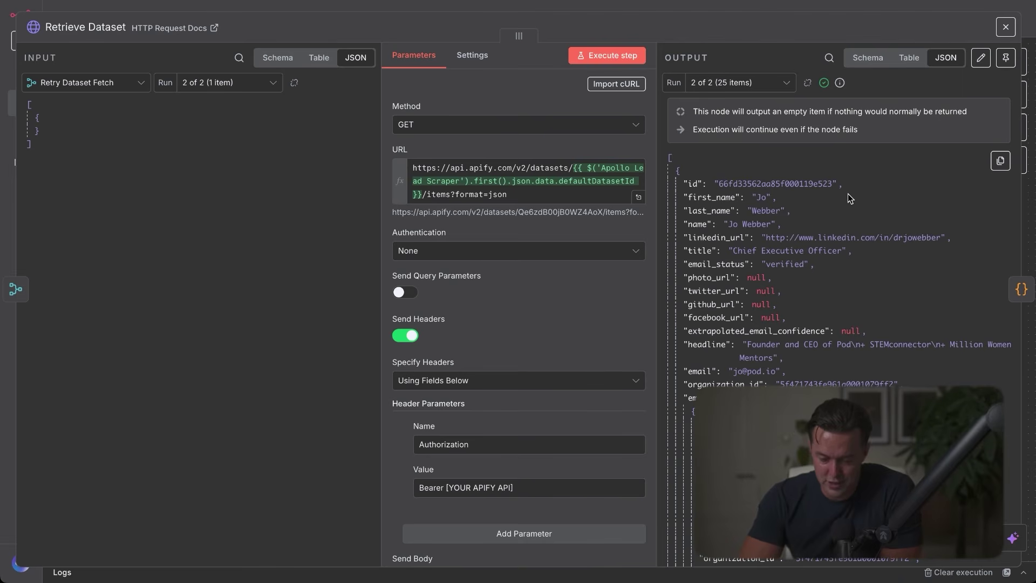
pyautogui.scroll(-1, 822, 193)
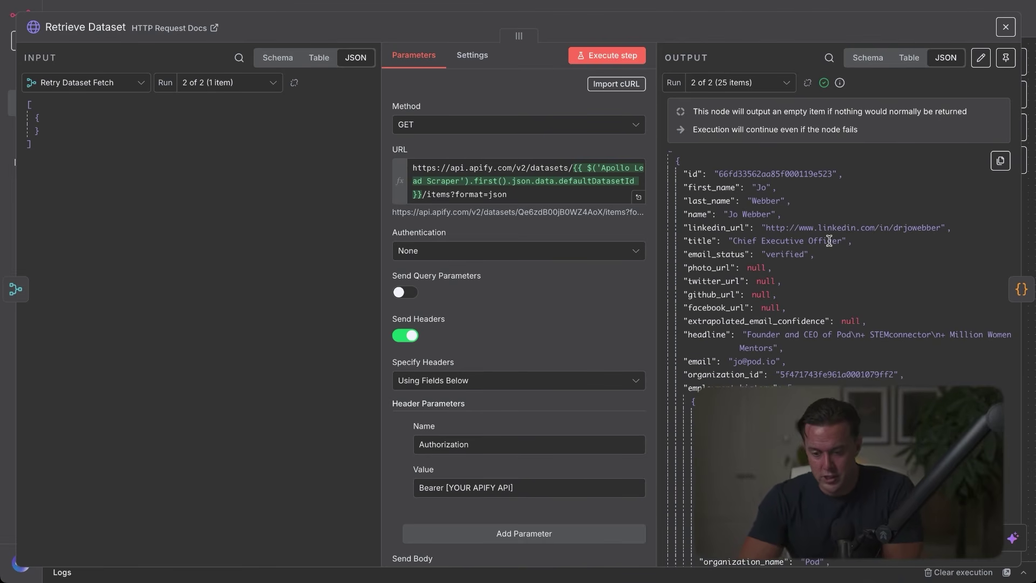
pyautogui.scroll(-5, 824, 186)
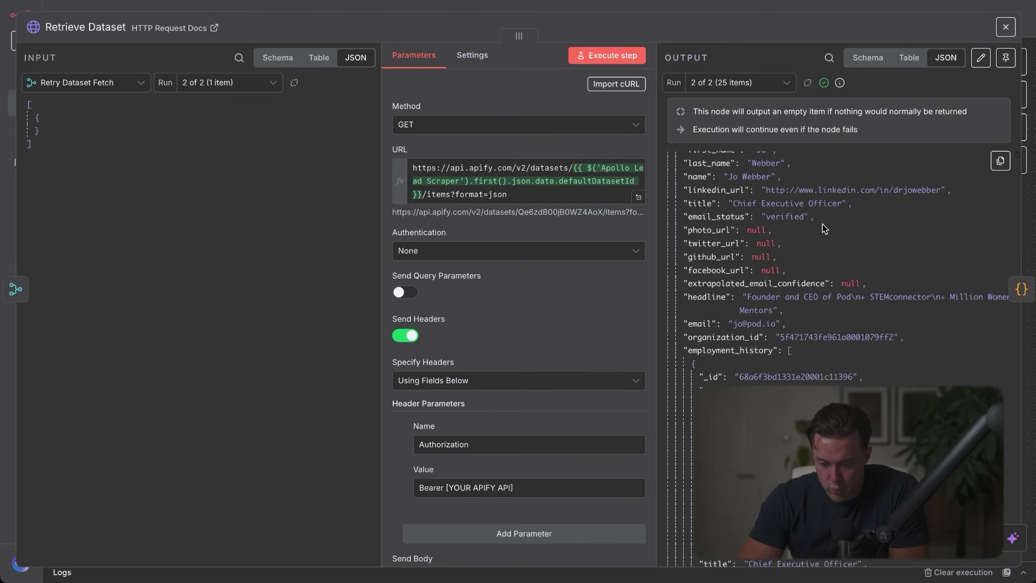
pyautogui.scroll(-5, 822, 228)
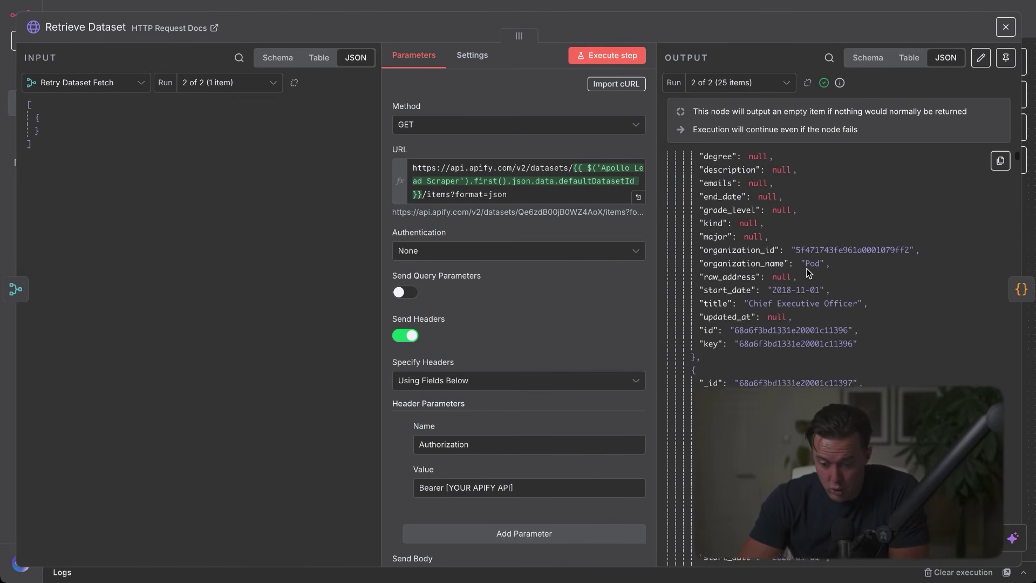
pyautogui.scroll(-5, 807, 268)
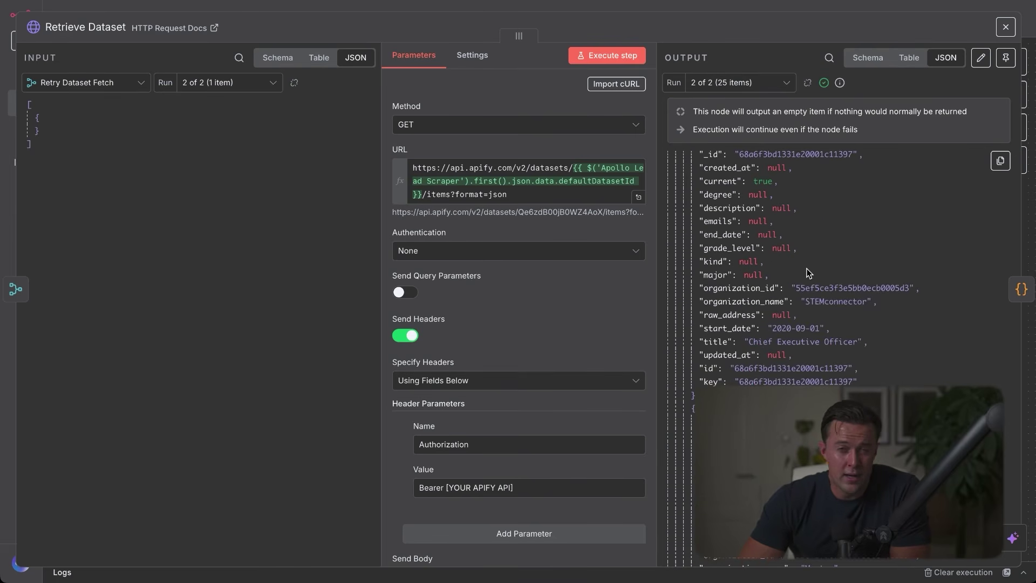
pyautogui.scroll(-6, 809, 273)
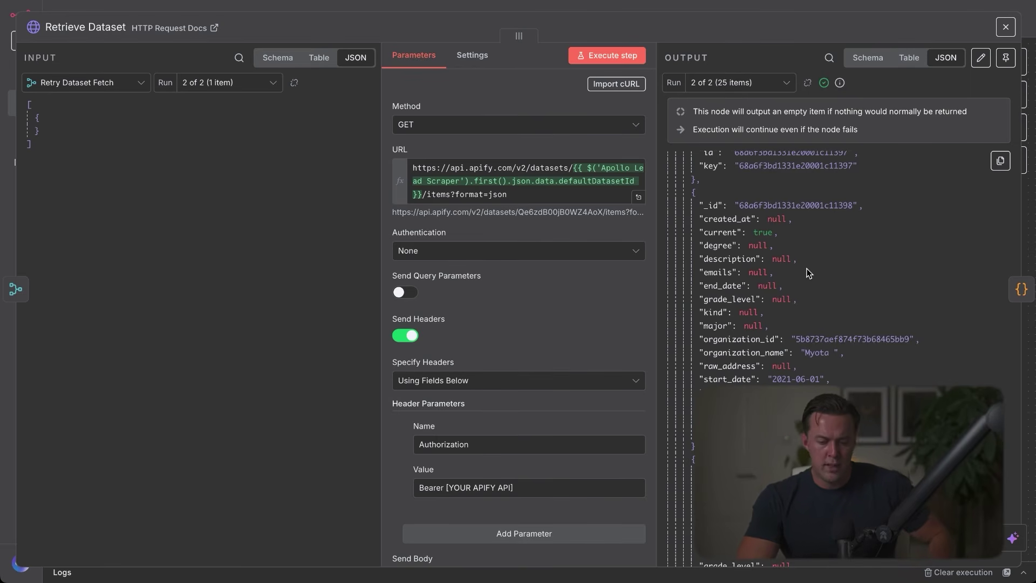
pyautogui.scroll(-5, 808, 273)
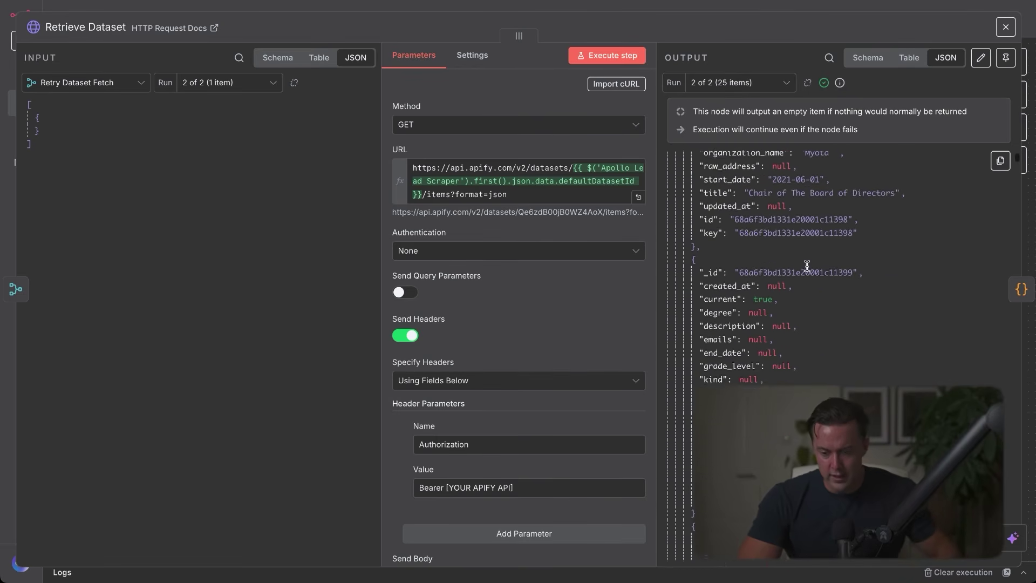
pyautogui.scroll(-20, 808, 267)
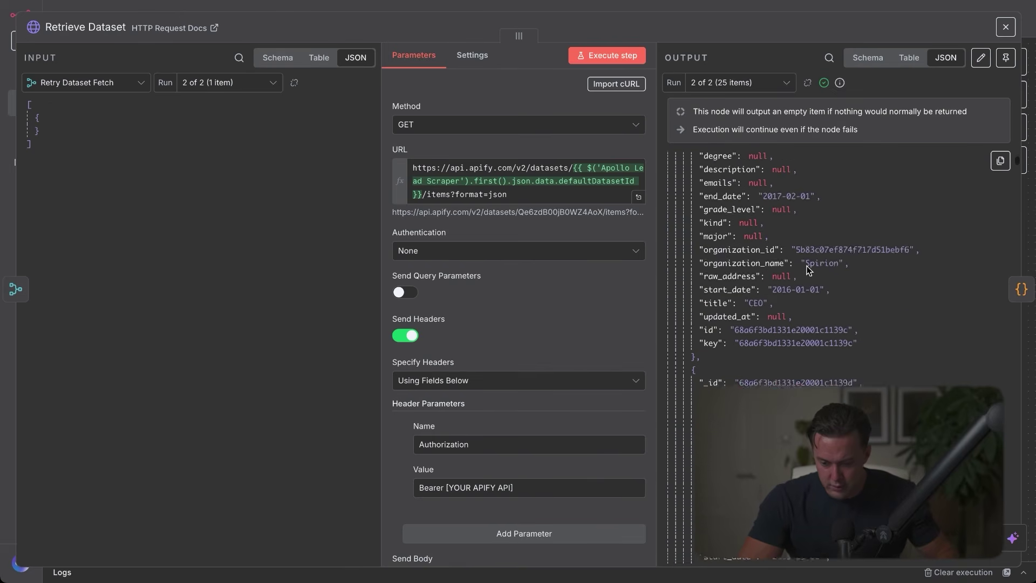
pyautogui.scroll(-15, 808, 269)
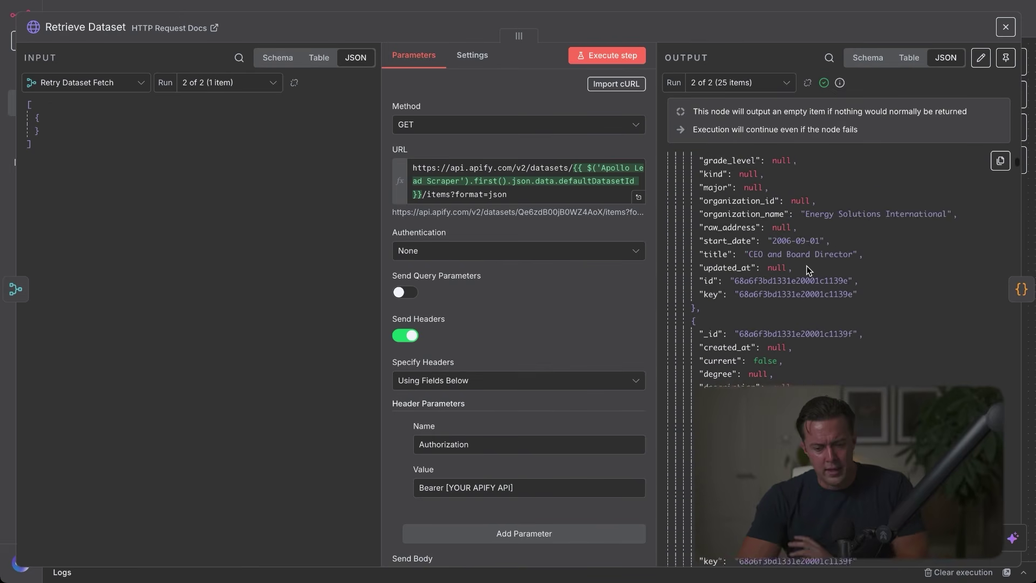
pyautogui.scroll(-8, 807, 270)
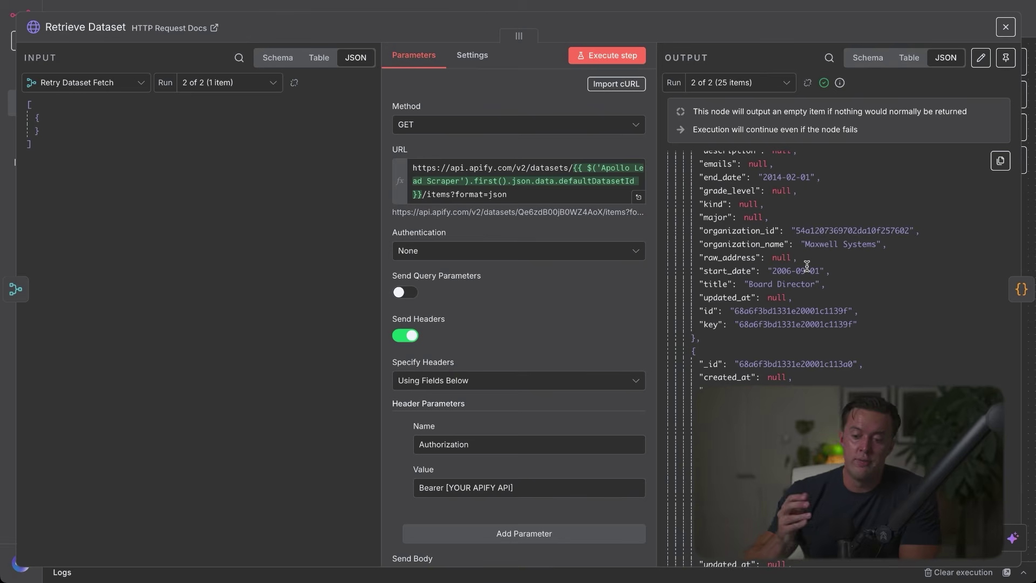
pyautogui.scroll(-8, 807, 266)
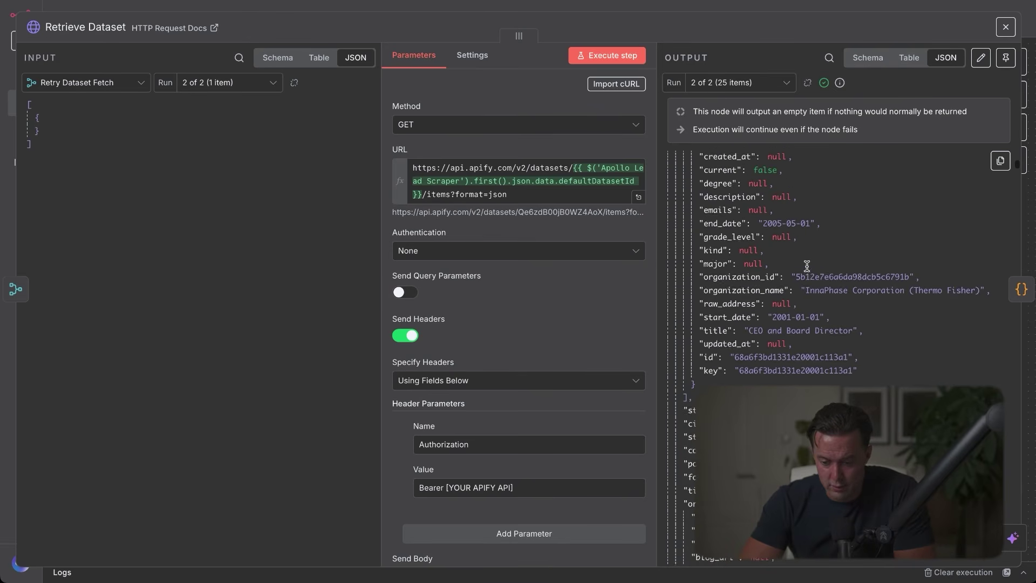
pyautogui.scroll(-5, 806, 266)
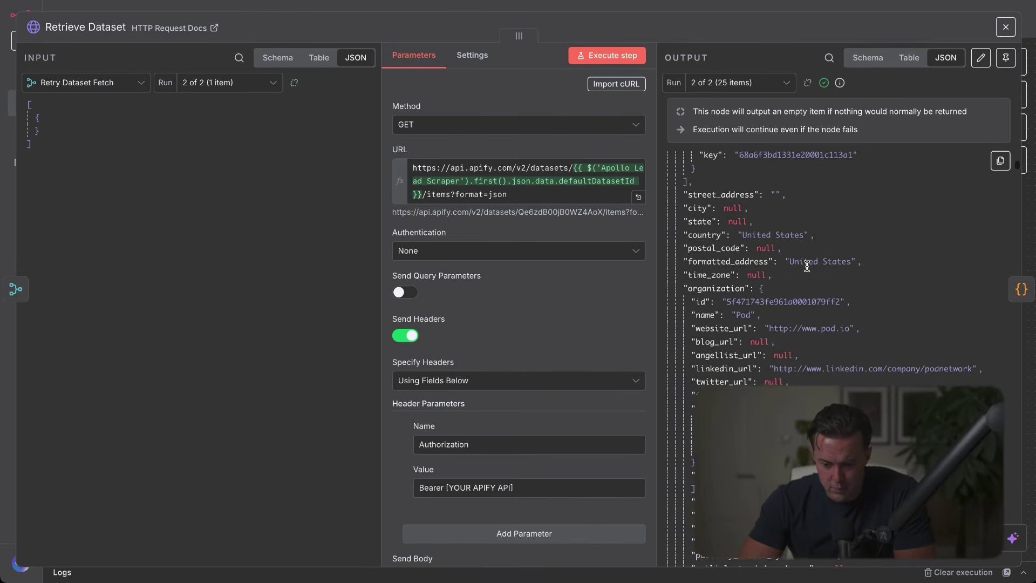
pyautogui.scroll(-2, 806, 266)
pyautogui.scroll(2, 838, 306)
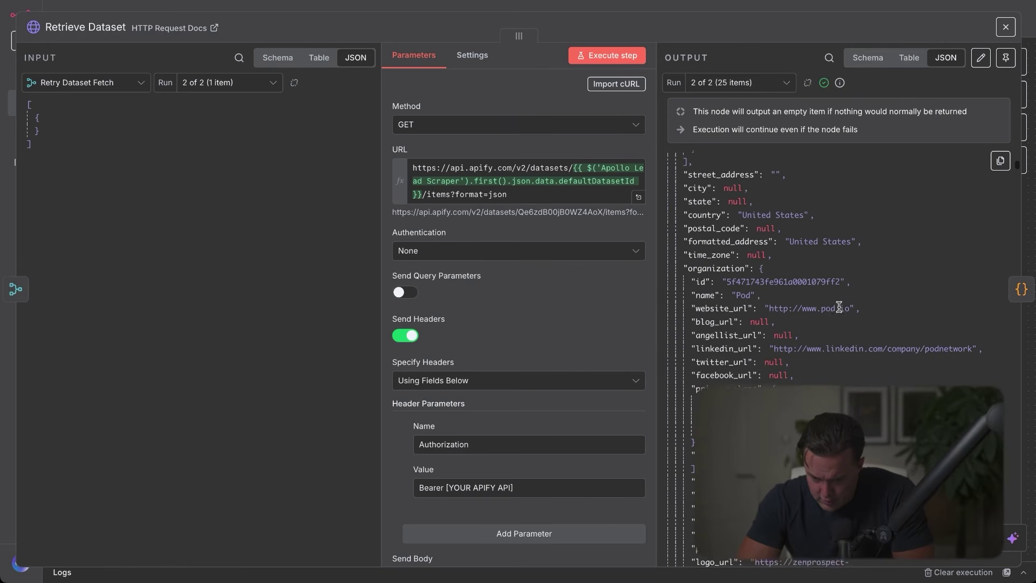
pyautogui.scroll(-4, 852, 269)
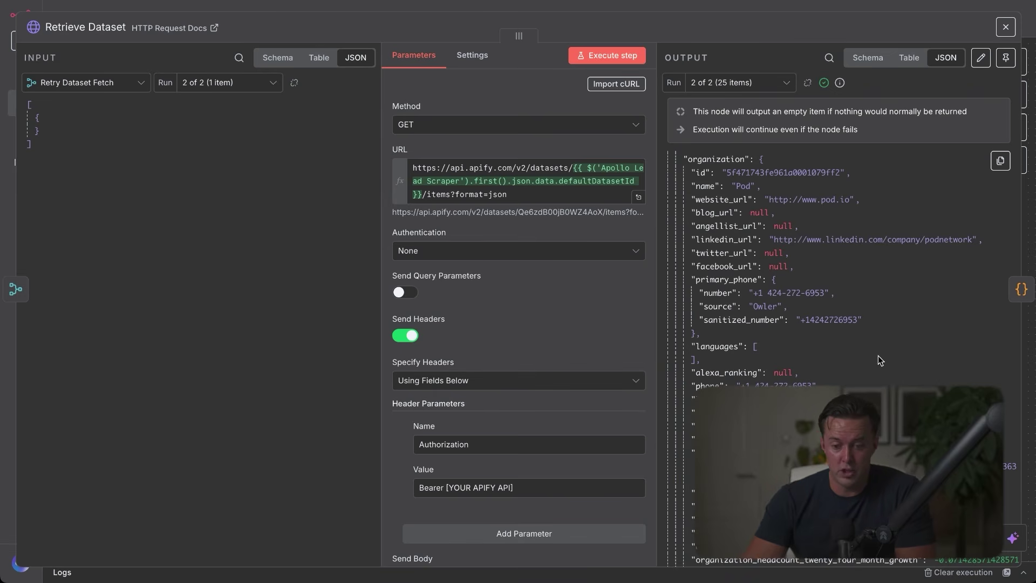
pyautogui.click(1005, 27)
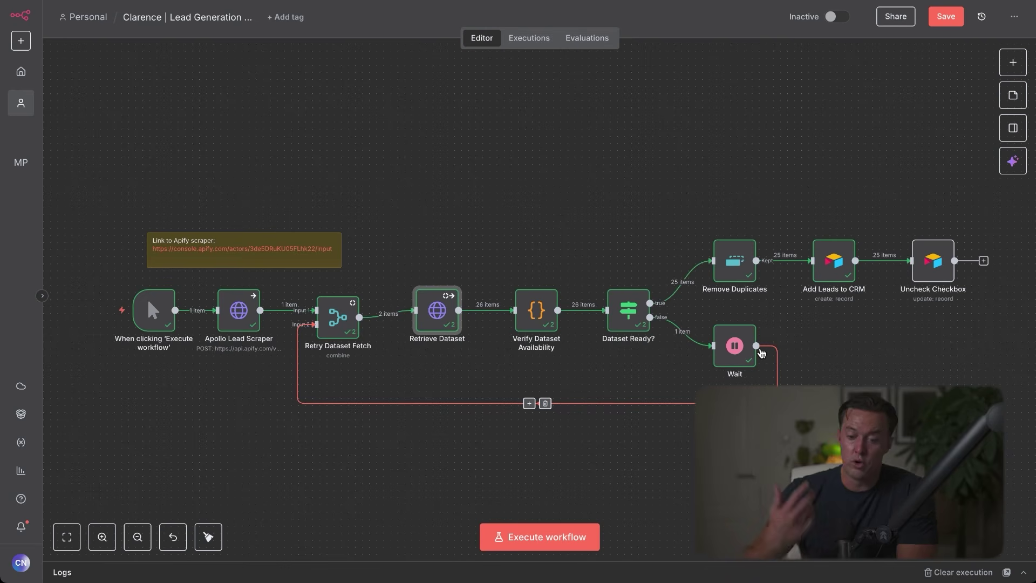
# - Inspect the output of the Retrieve Dataset node's first run
pyautogui.doubleClick(437, 311)
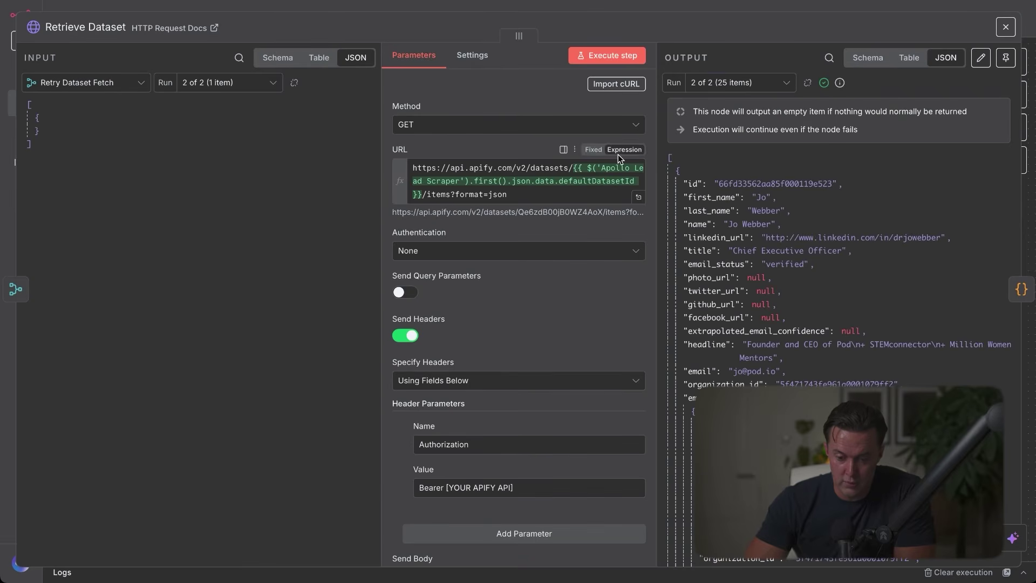
pyautogui.click(737, 82)
pyautogui.click(733, 110)
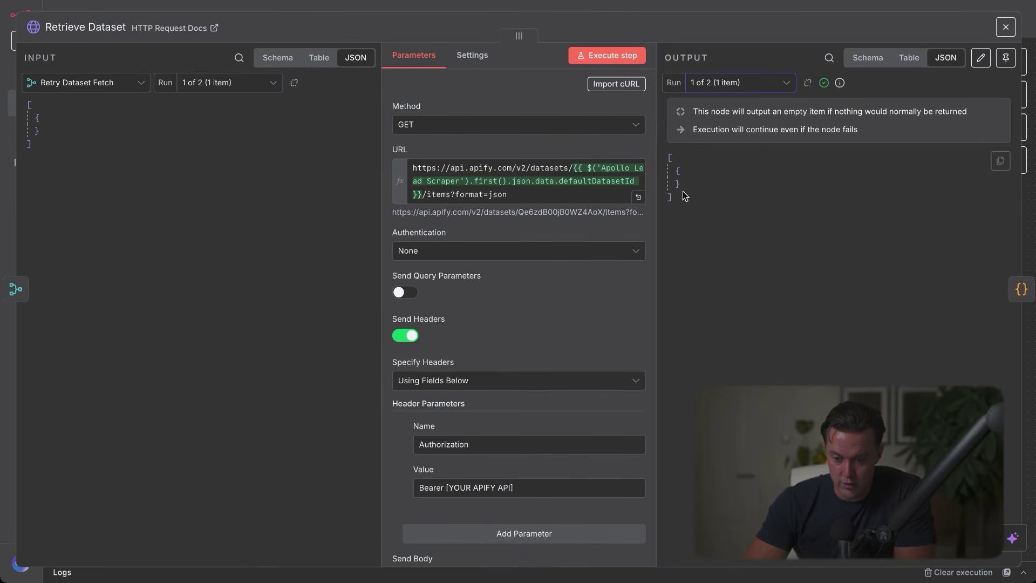
pyautogui.click(1006, 26)
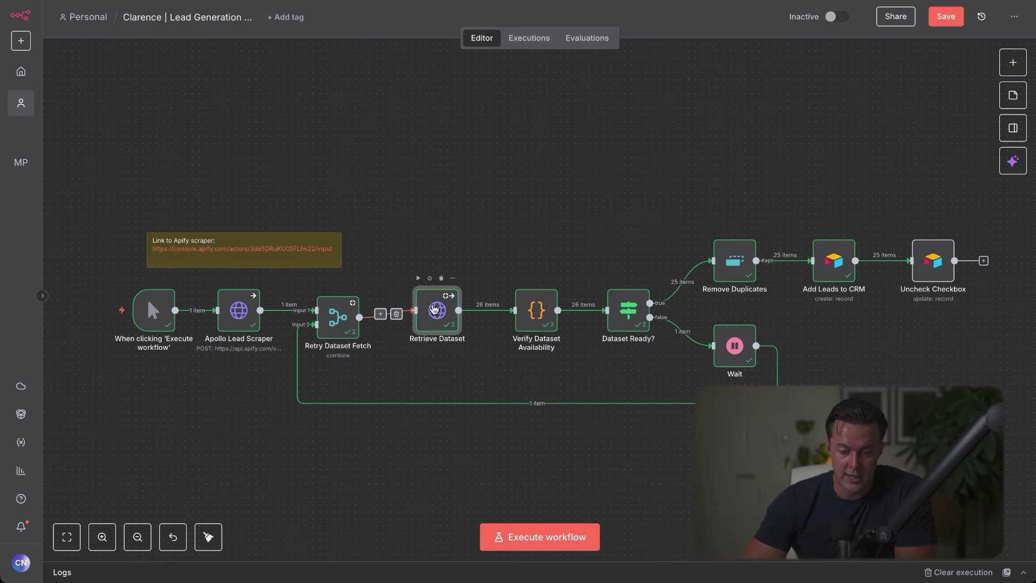
# - Check the lead data output by the Retrieve Dataset node's second run
pyautogui.doubleClick(436, 309)
pyautogui.scroll(-10, 700, 233)
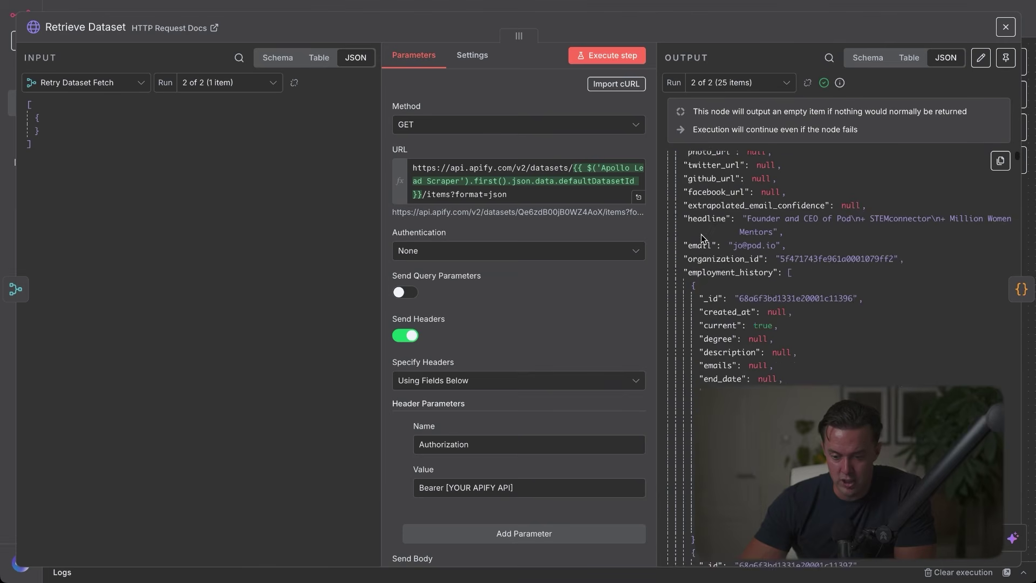
pyautogui.click(1005, 27)
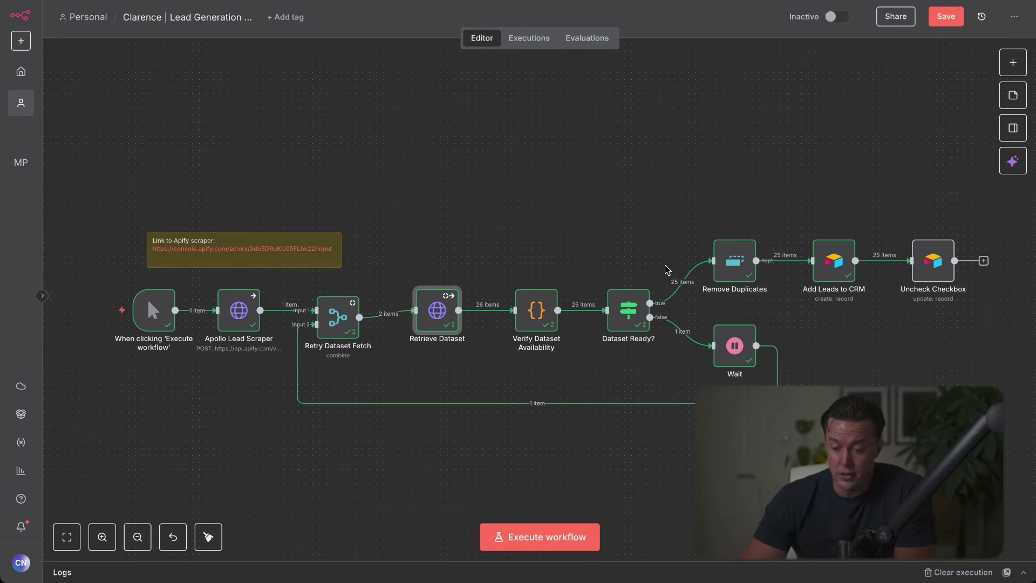
# - In the Add Leads to CRM node, map first_name to the First Name field and last_name to the Full Name field
pyautogui.doubleClick(833, 261)
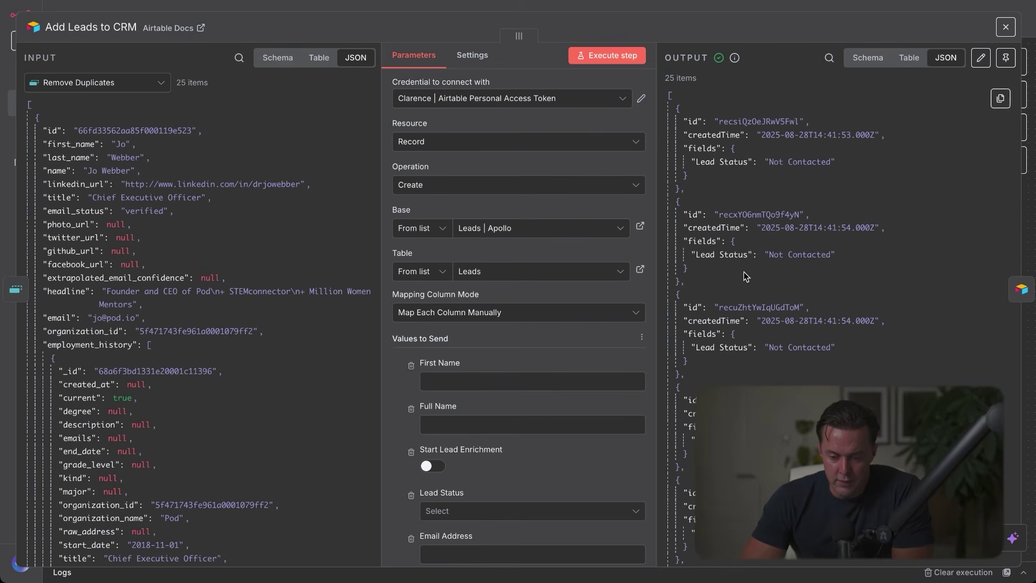
pyautogui.scroll(-3, 444, 279)
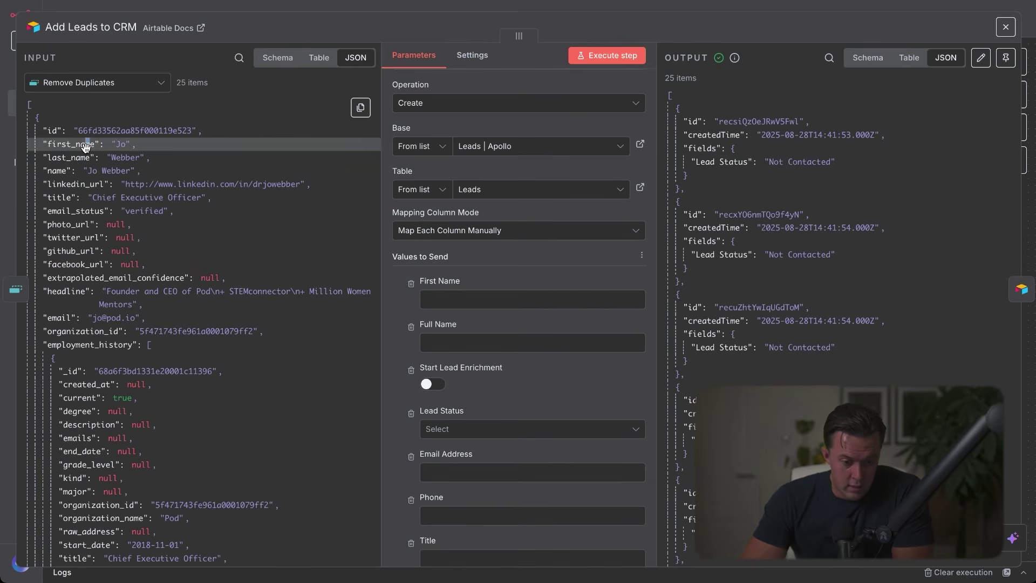
pyautogui.moveTo(86, 146); pyautogui.dragTo(454, 298)
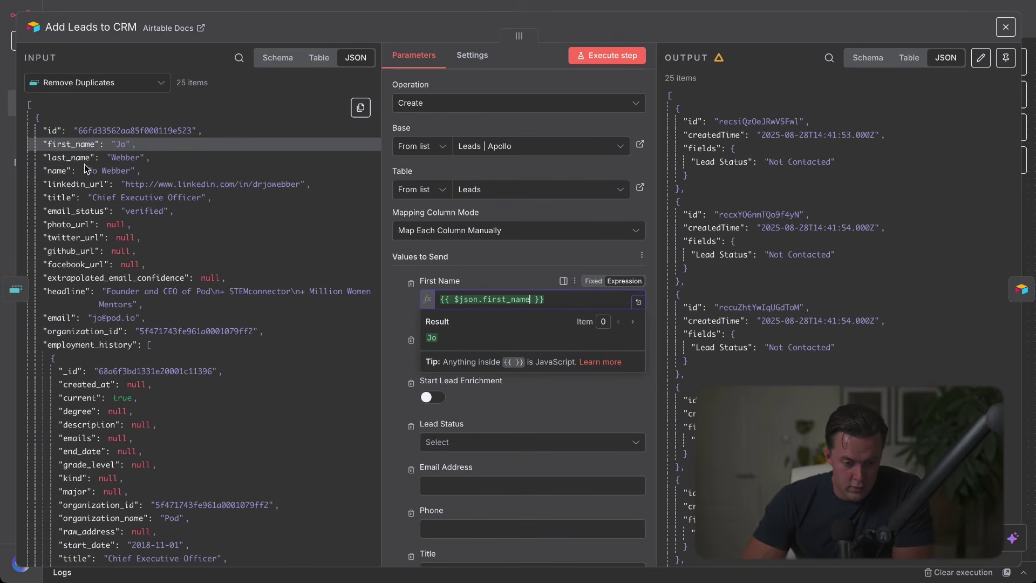
pyautogui.moveTo(76, 155); pyautogui.dragTo(453, 355)
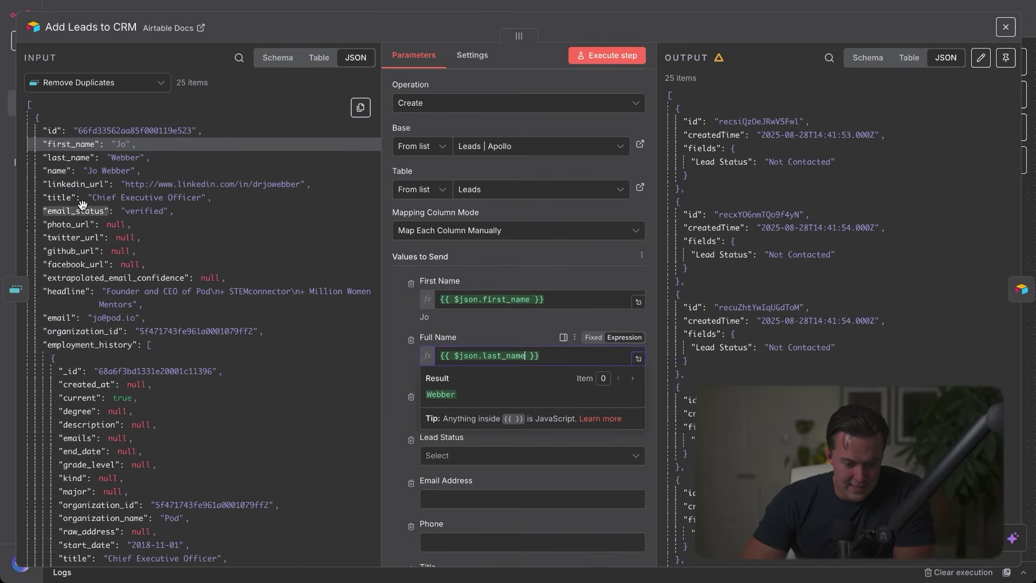
pyautogui.click(67, 186)
pyautogui.scroll(-1, 86, 191)
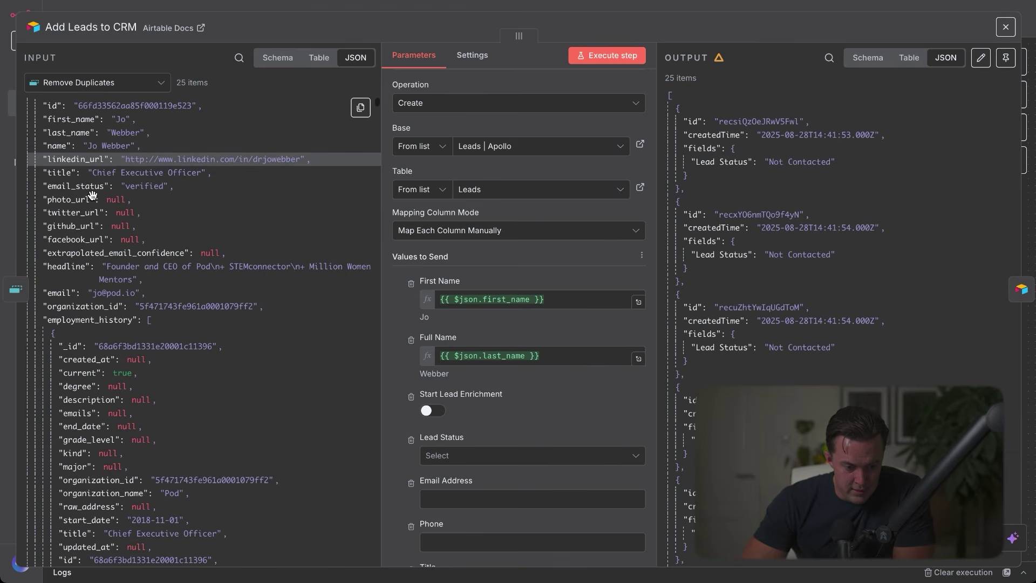
# - Examine the first lead's JSON from Remove Duplicates, from employment history and location through the organization's website, LinkedIn and phone fields
pyautogui.scroll(-3, 199, 164)
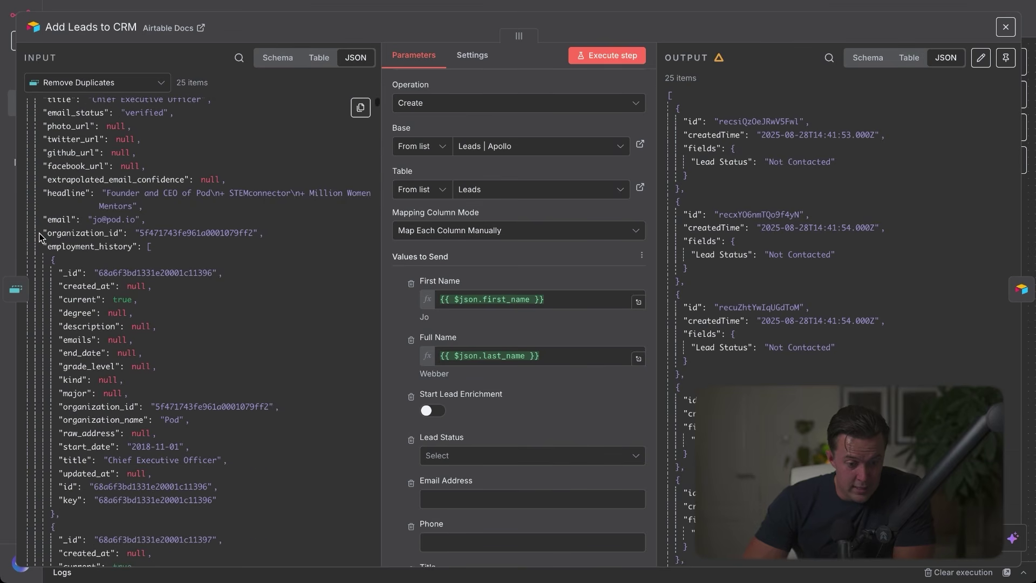
pyautogui.scroll(-20, 117, 222)
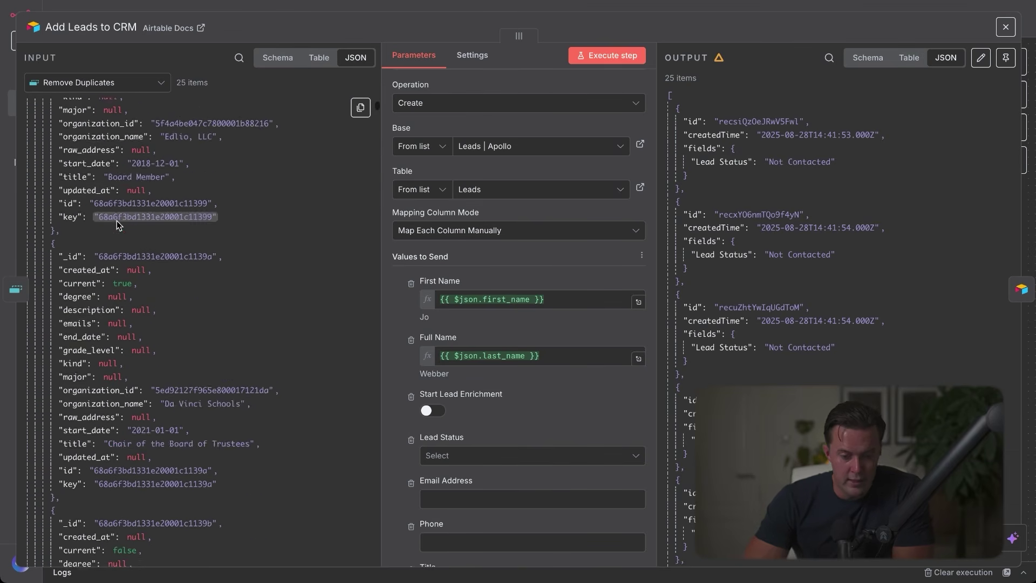
pyautogui.scroll(-10, 116, 221)
pyautogui.scroll(-20, 116, 221)
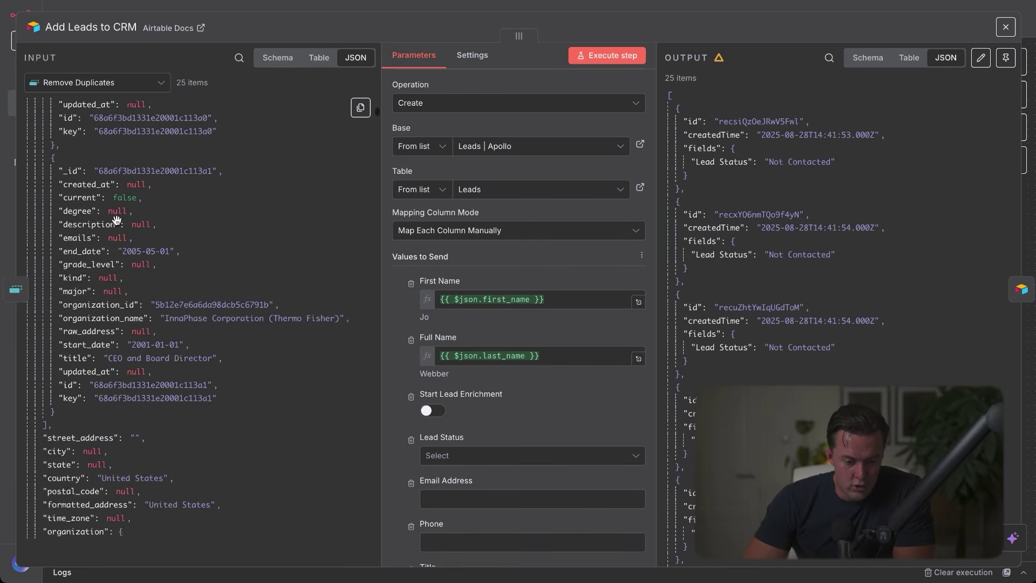
pyautogui.scroll(-2, 134, 268)
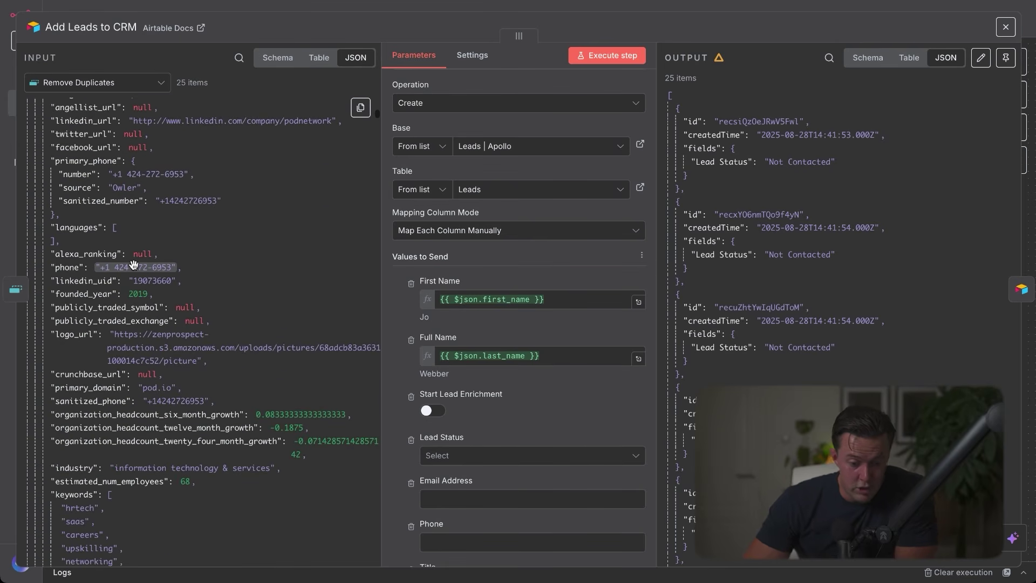
pyautogui.scroll(3, 173, 240)
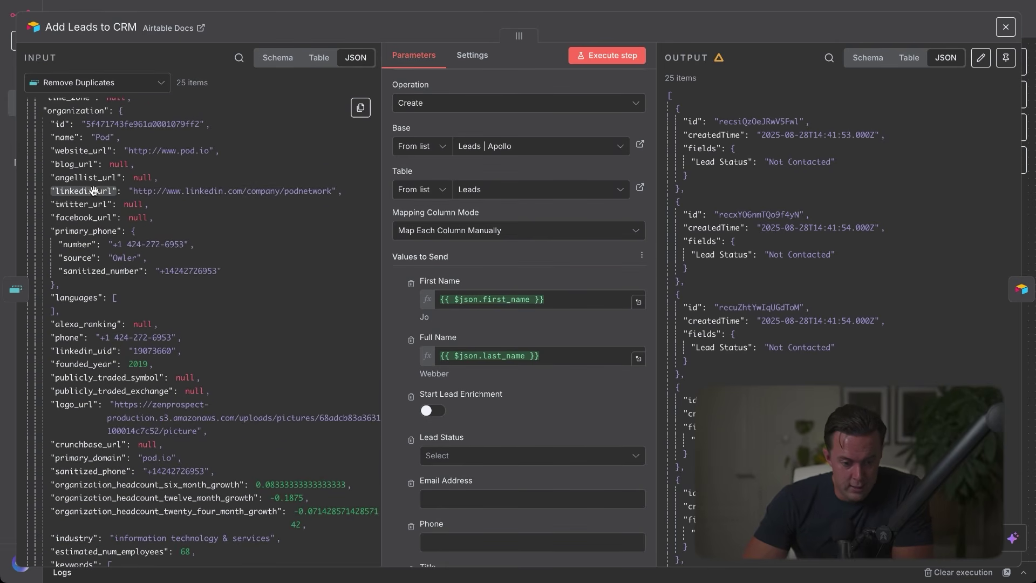
pyautogui.moveTo(192, 192); pyautogui.dragTo(236, 141)
pyautogui.scroll(1, 237, 141)
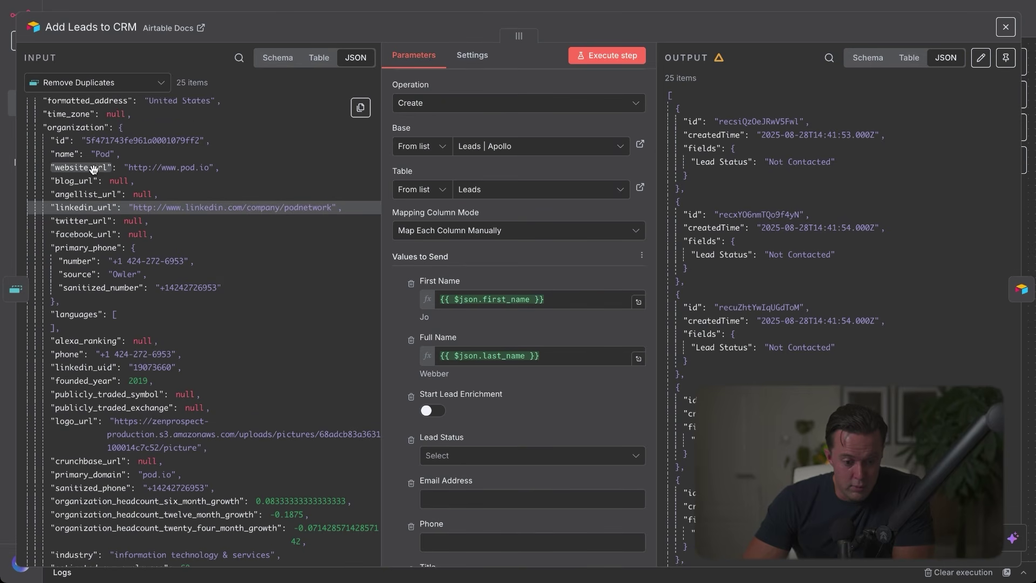